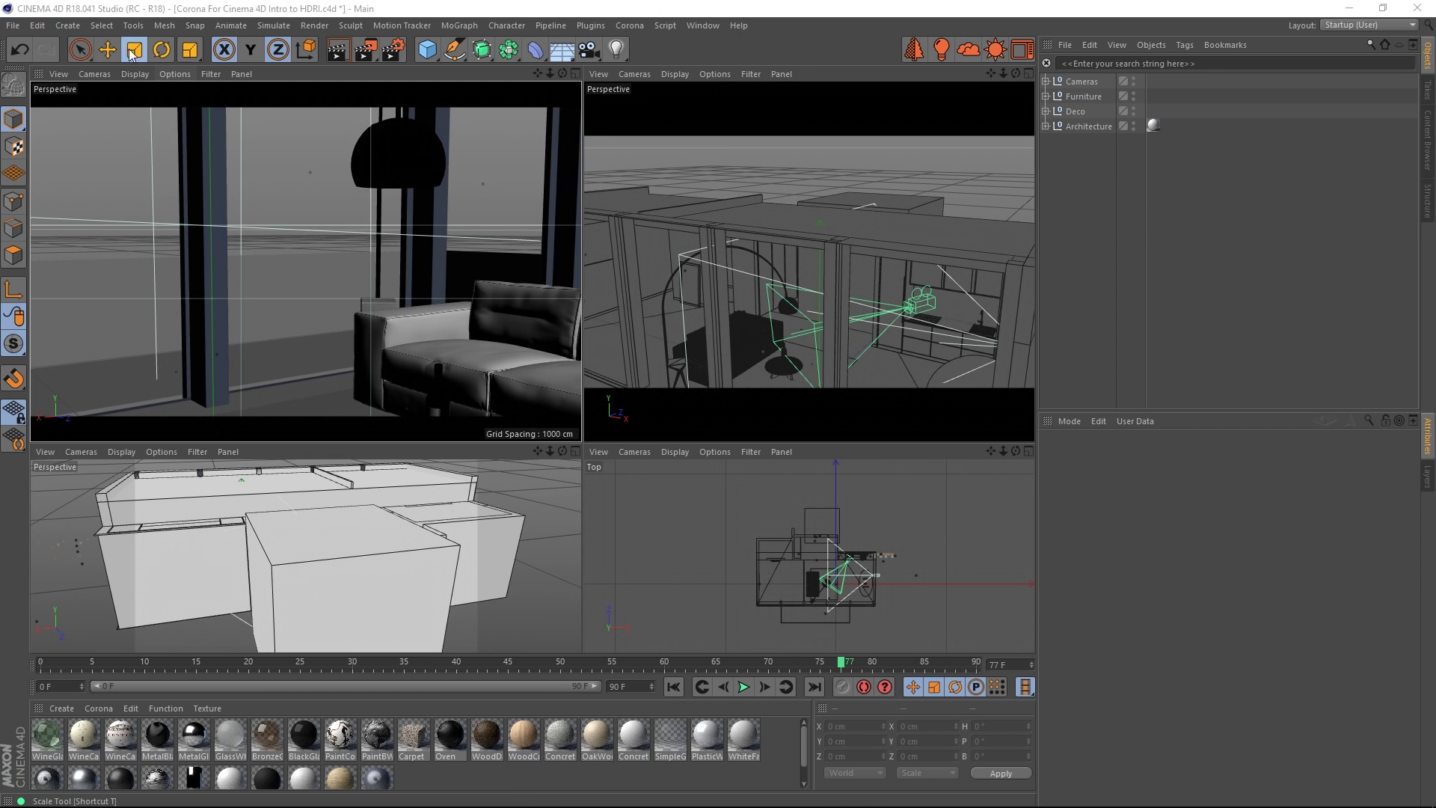
Add a Sky object to the scene.
left_click(67, 25)
mouse_move(103, 134)
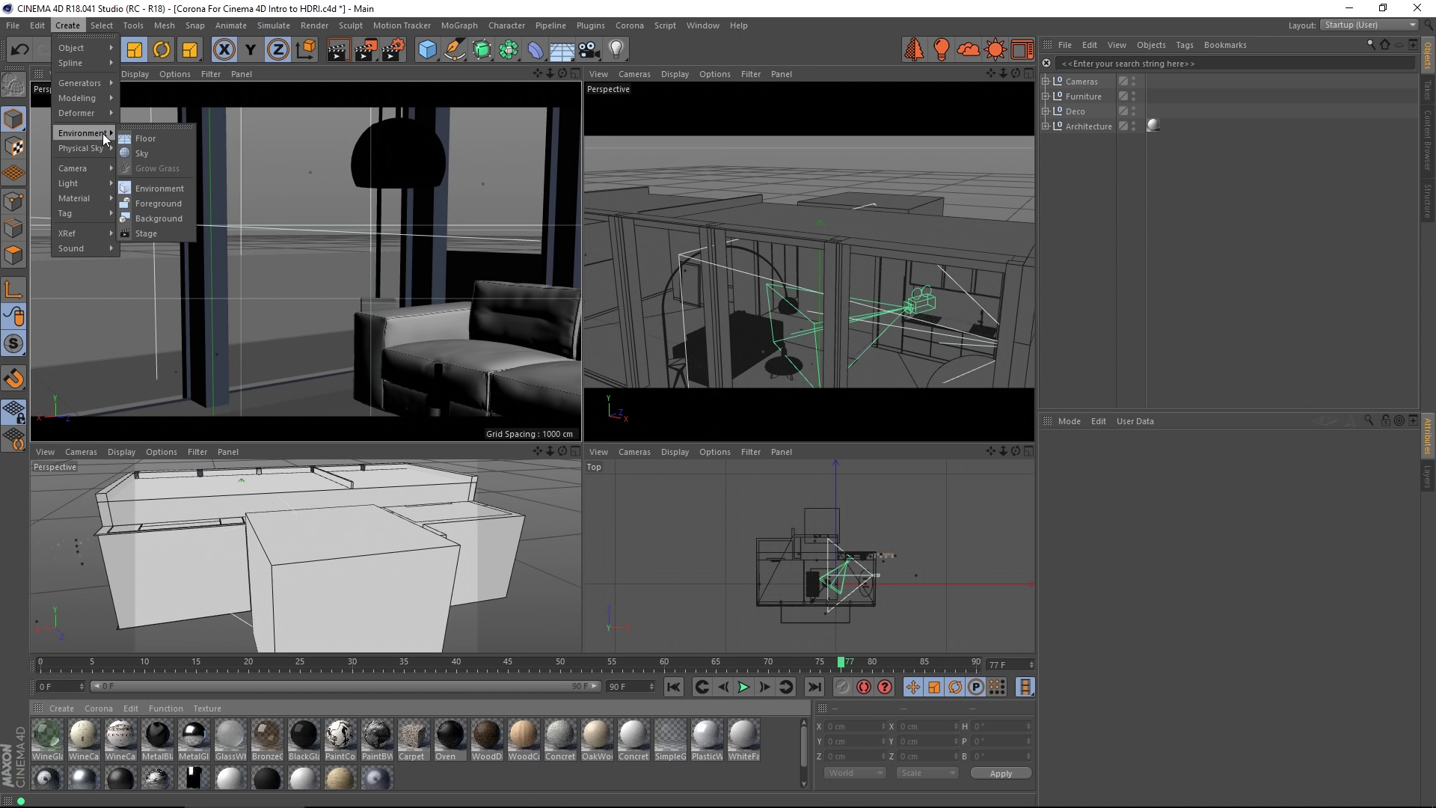
left_click(160, 154)
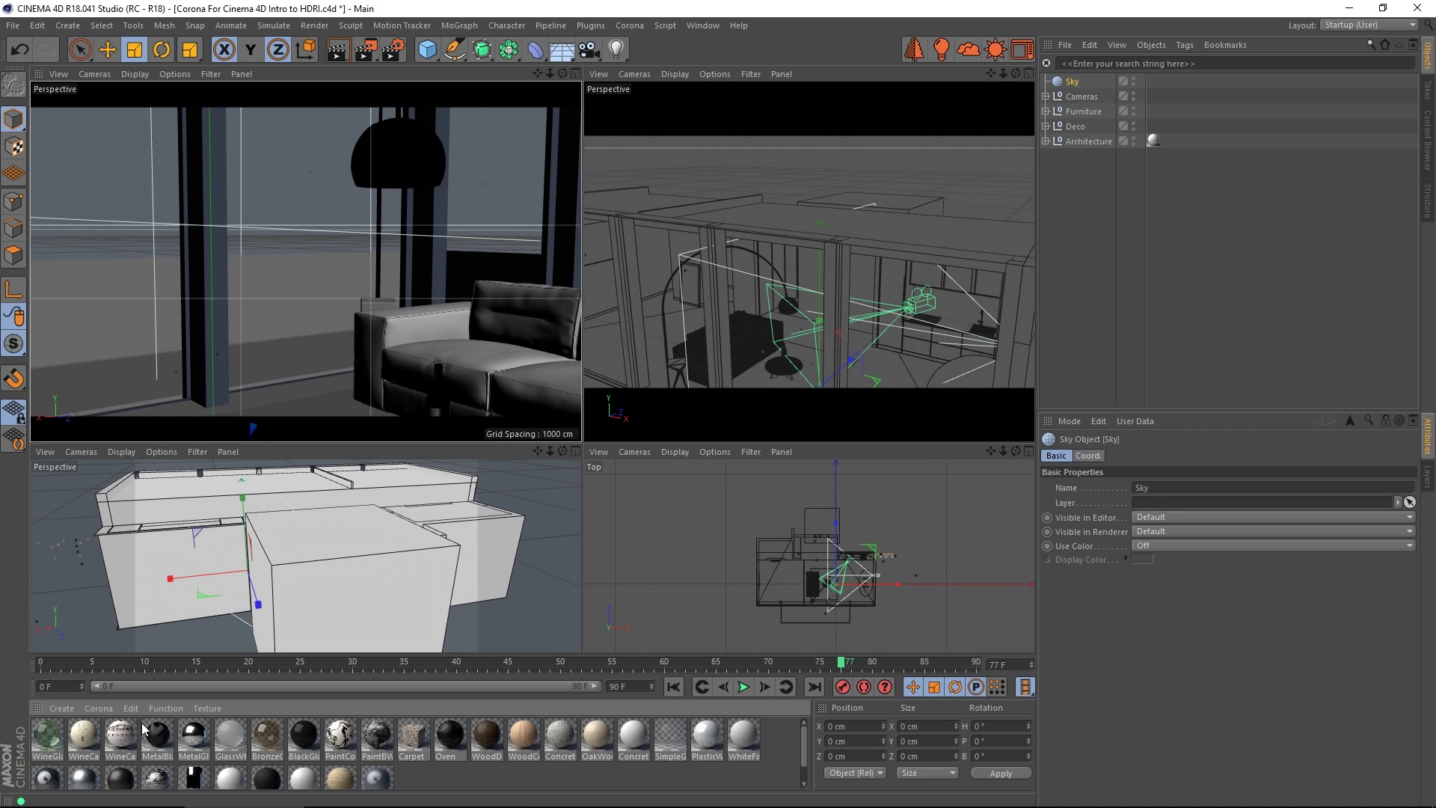
Create a Corona Light material and load HDR_029_Sky_Cloudy_Ref.hdr as its emission texture.
left_click(100, 708)
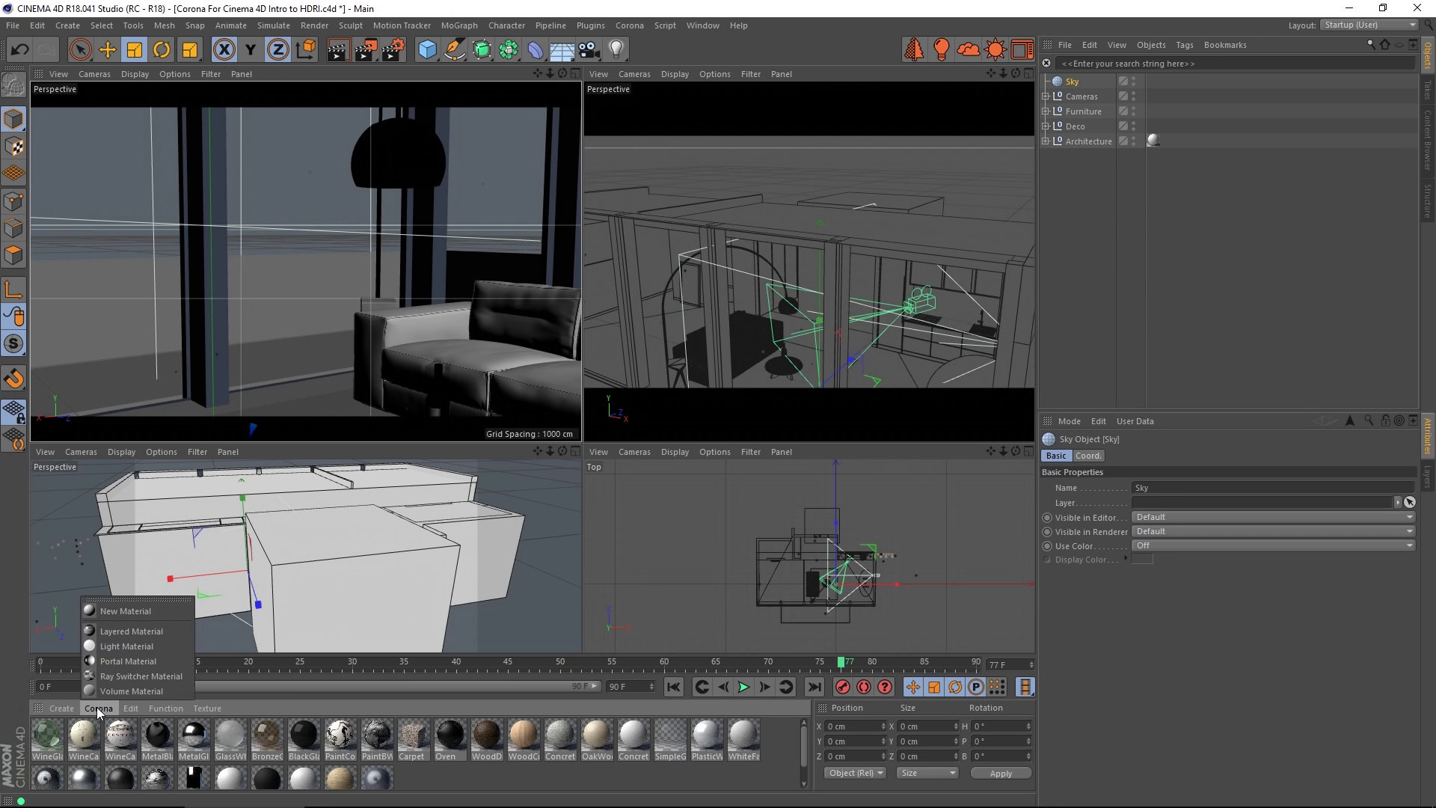
left_click(125, 648)
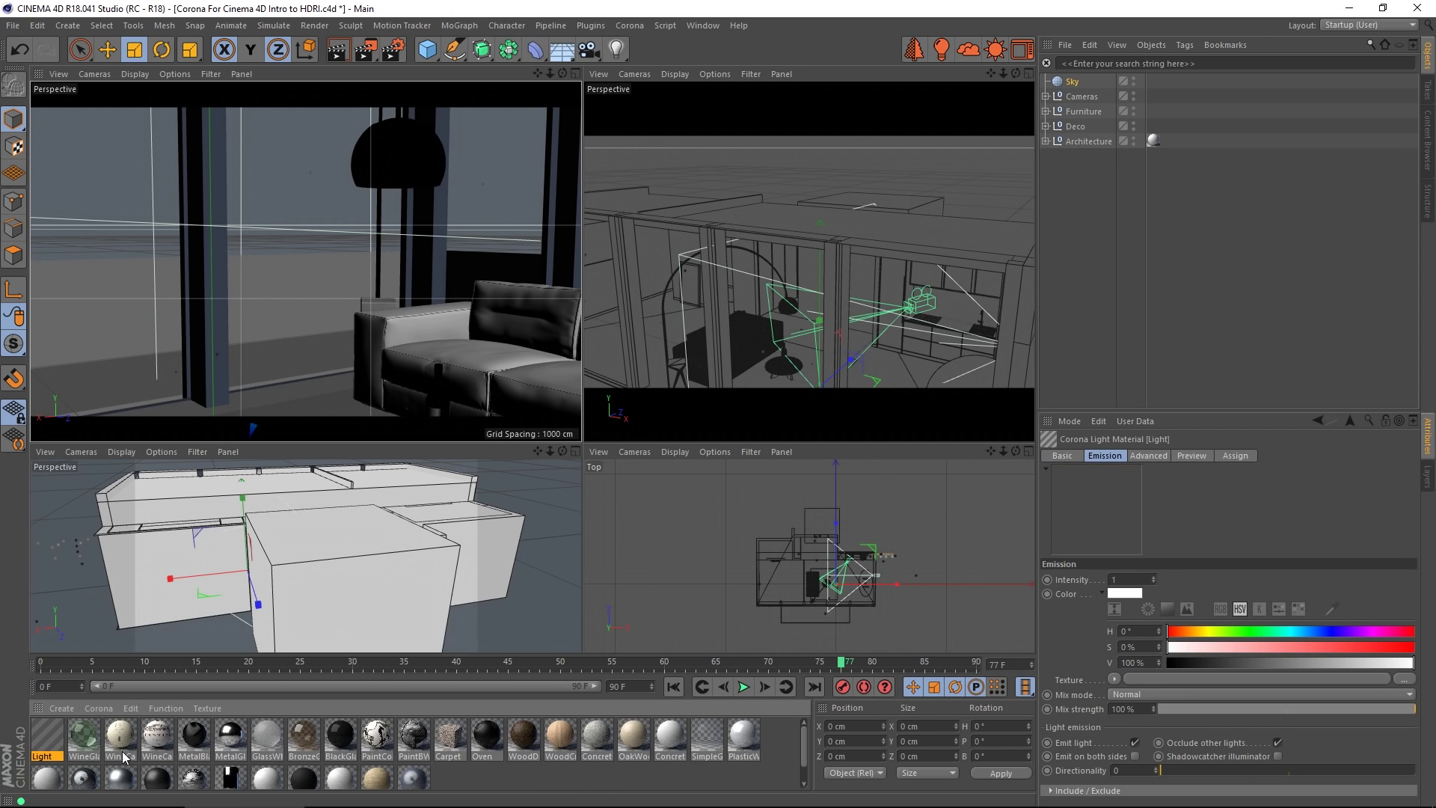
double_click(51, 741)
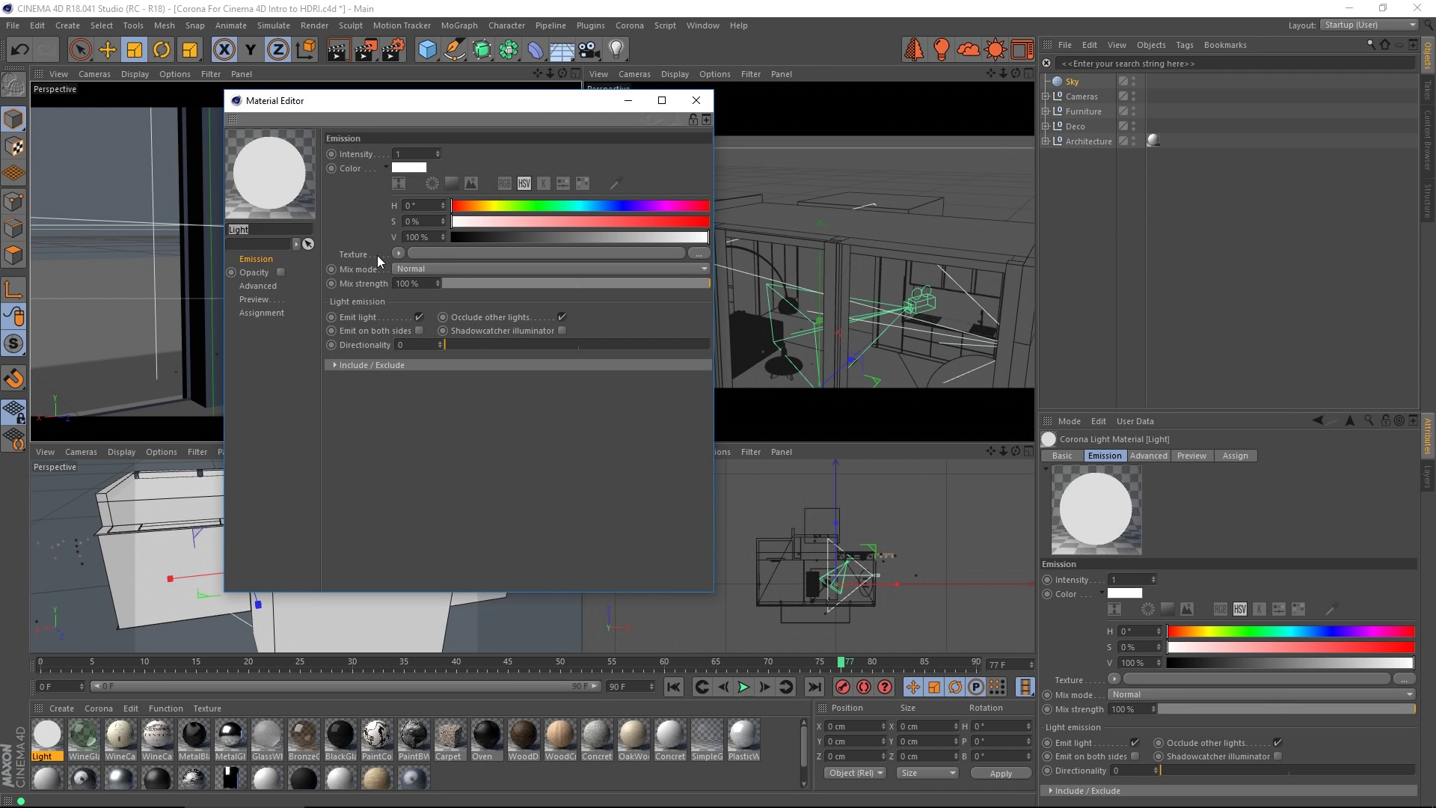
left_click(697, 253)
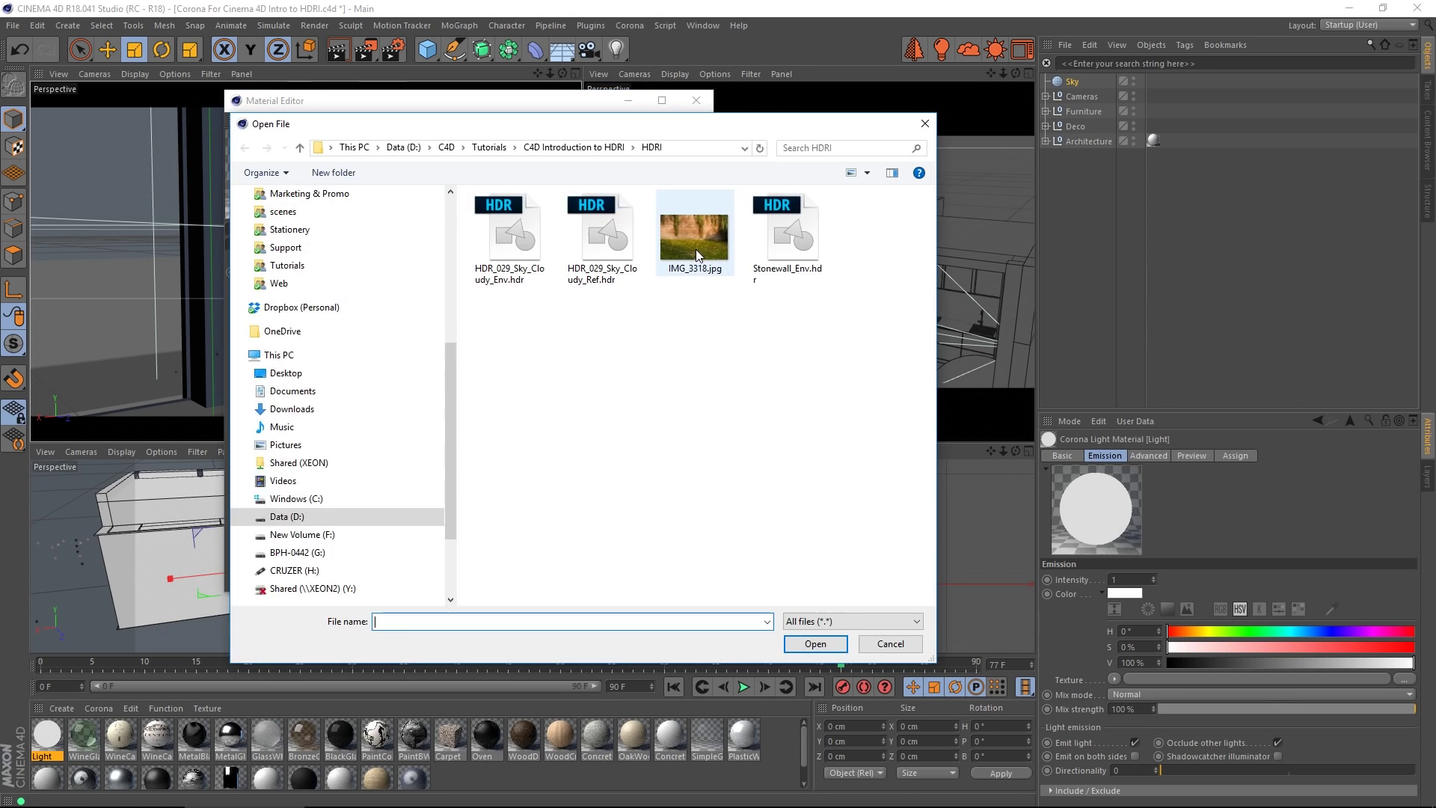
double_click(616, 235)
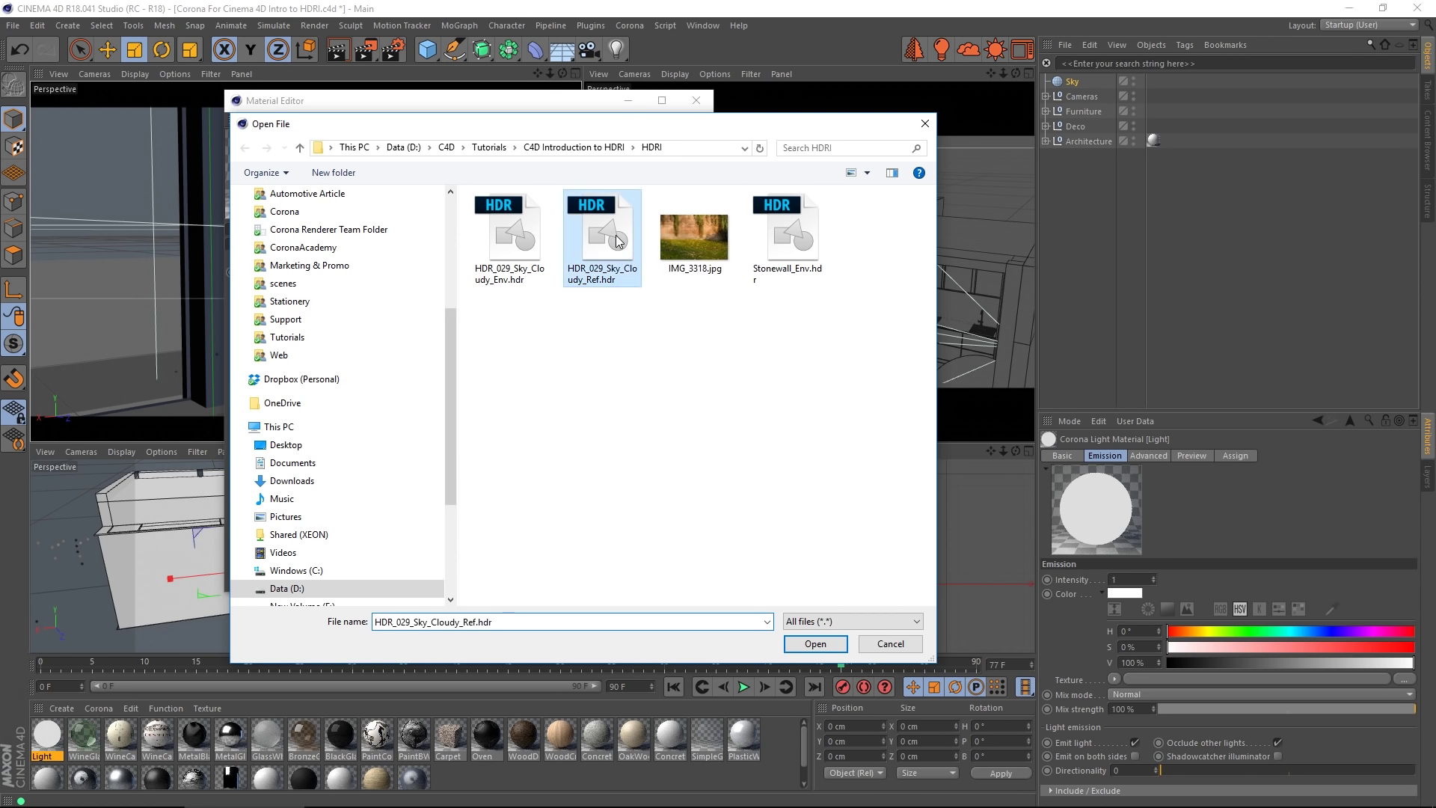
left_click(797, 466)
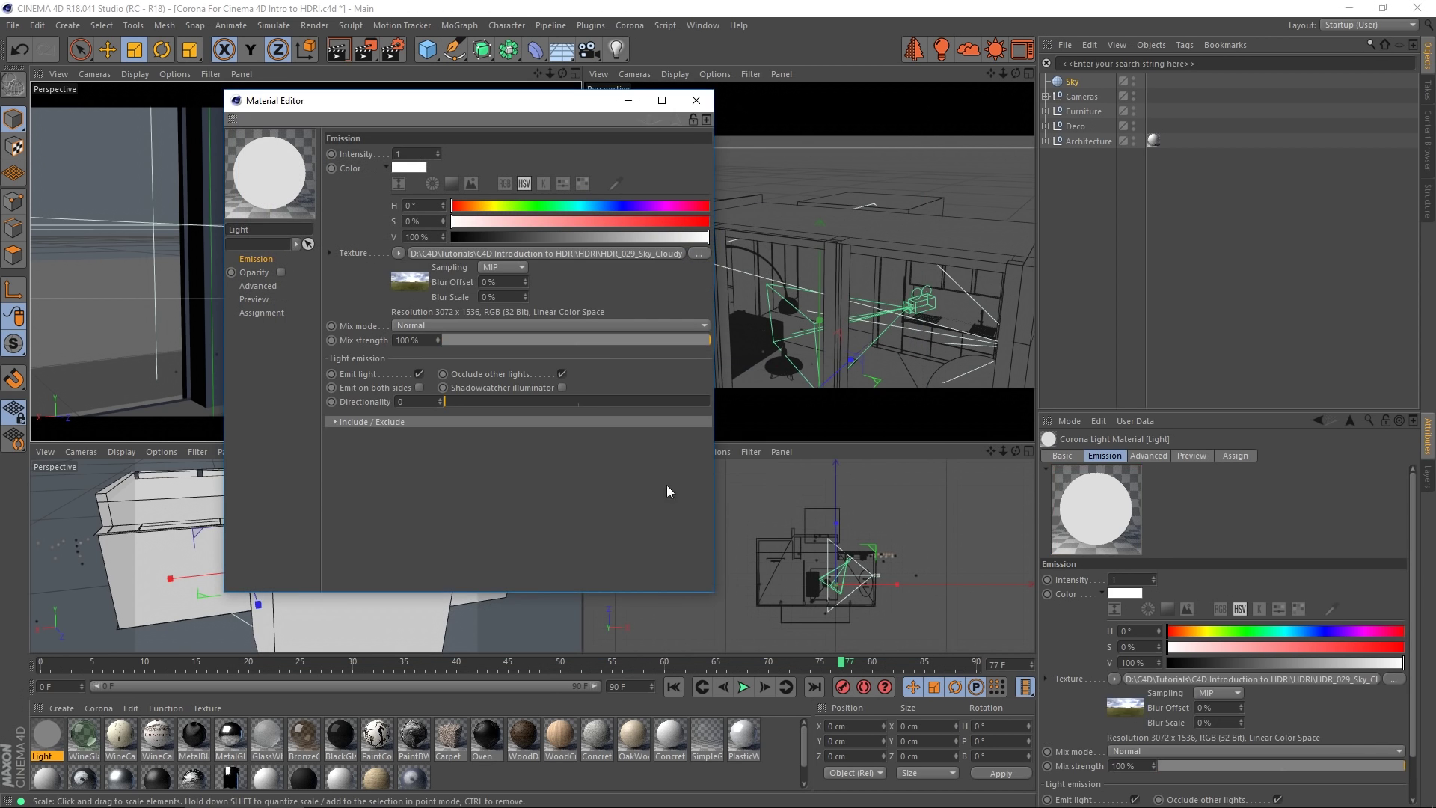
left_click(697, 100)
Apply the HDRI light material to the Sky object and render the scene to the Picture Viewer.
left_click_drag(59, 749, 1077, 88)
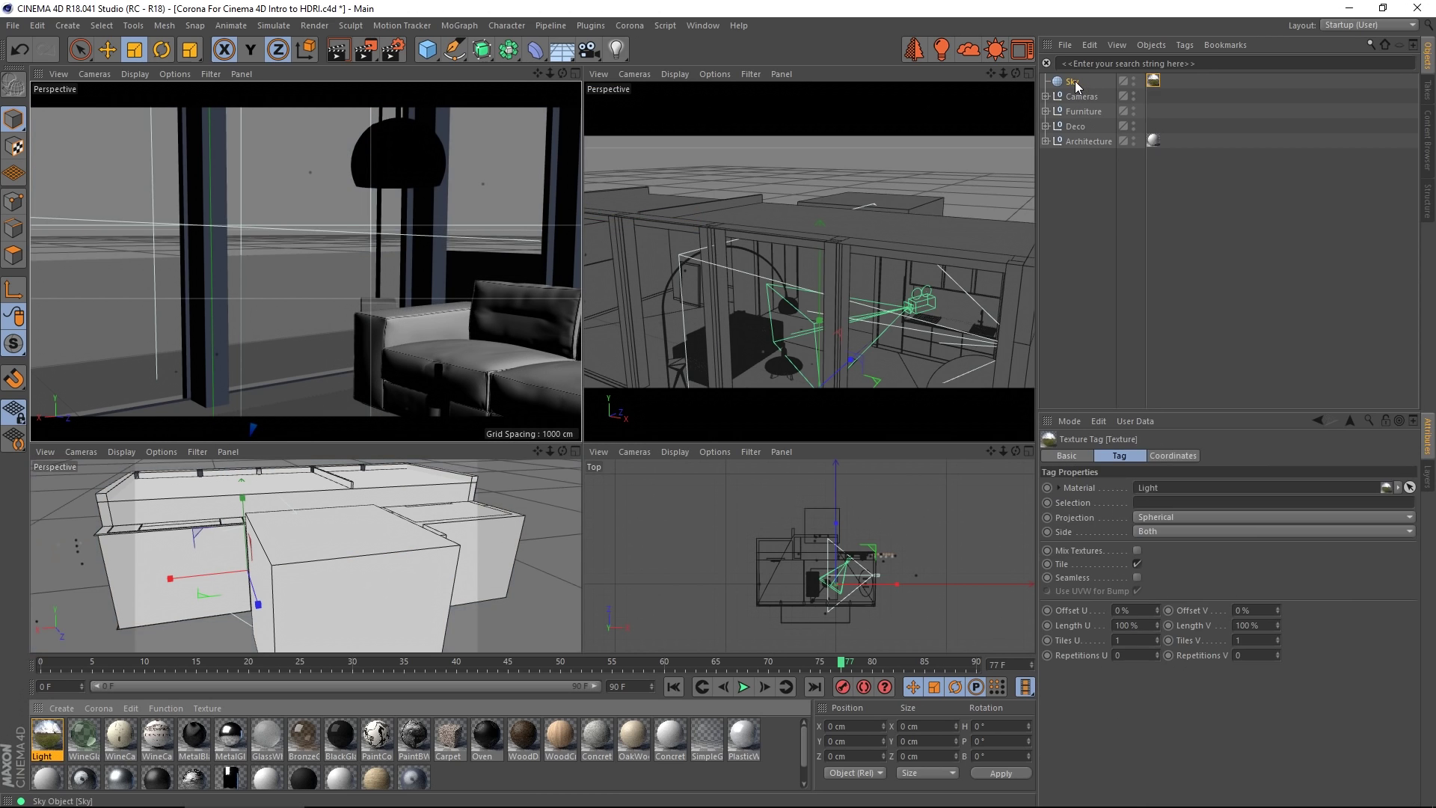
left_click(366, 54)
left_click(367, 54)
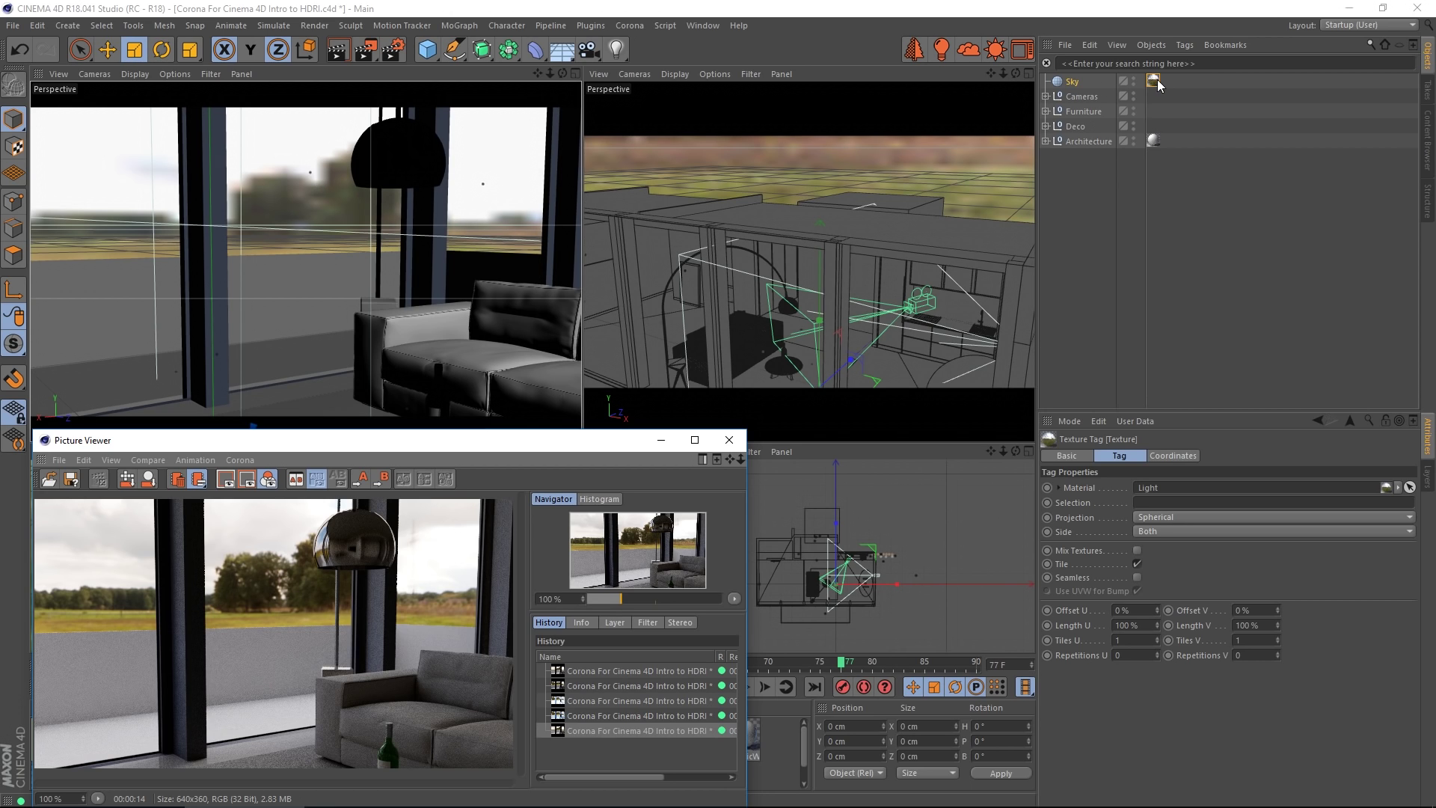
Set the viewport preview size of the sky's light material to 1024x1024.
left_click(1079, 80)
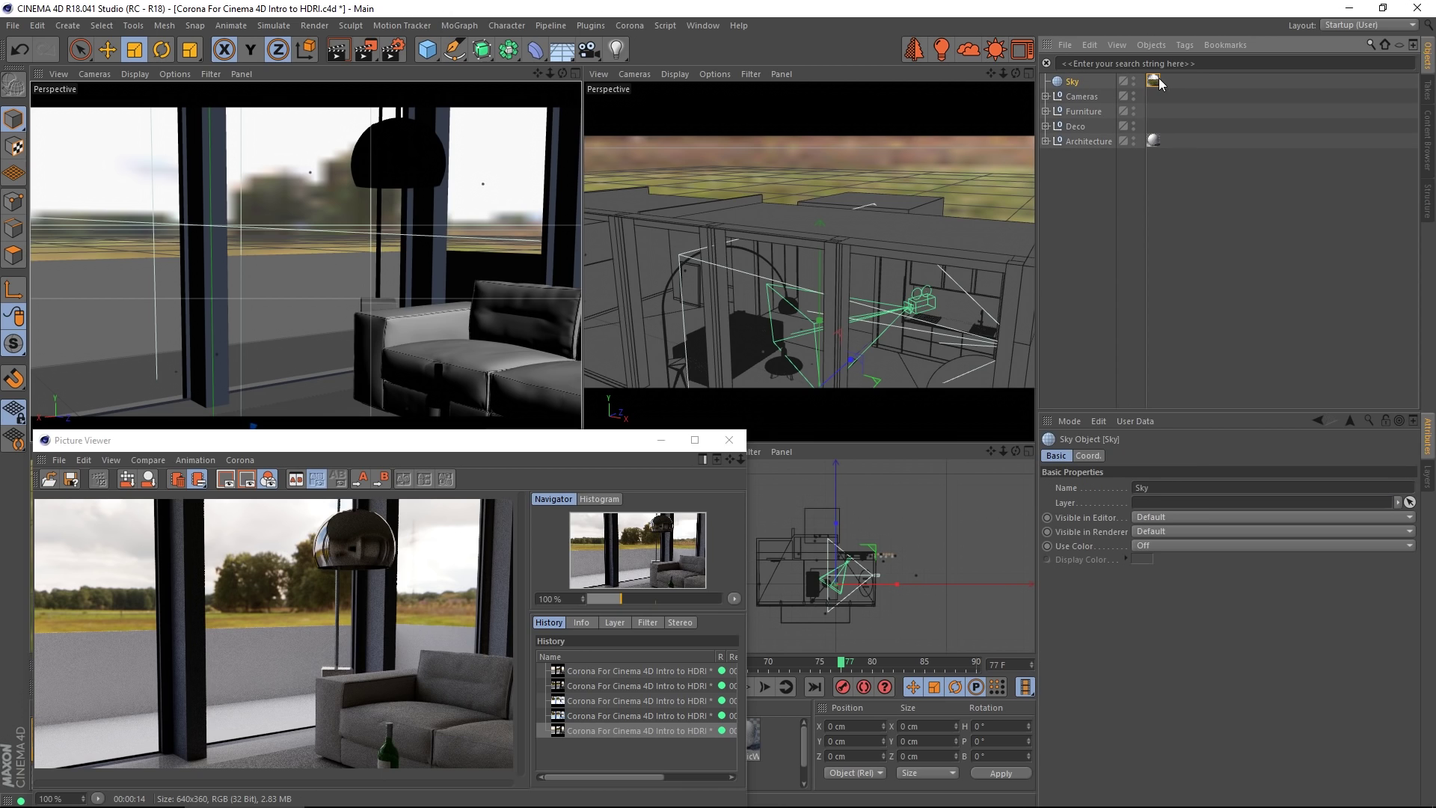
left_click(1155, 80)
double_click(1160, 83)
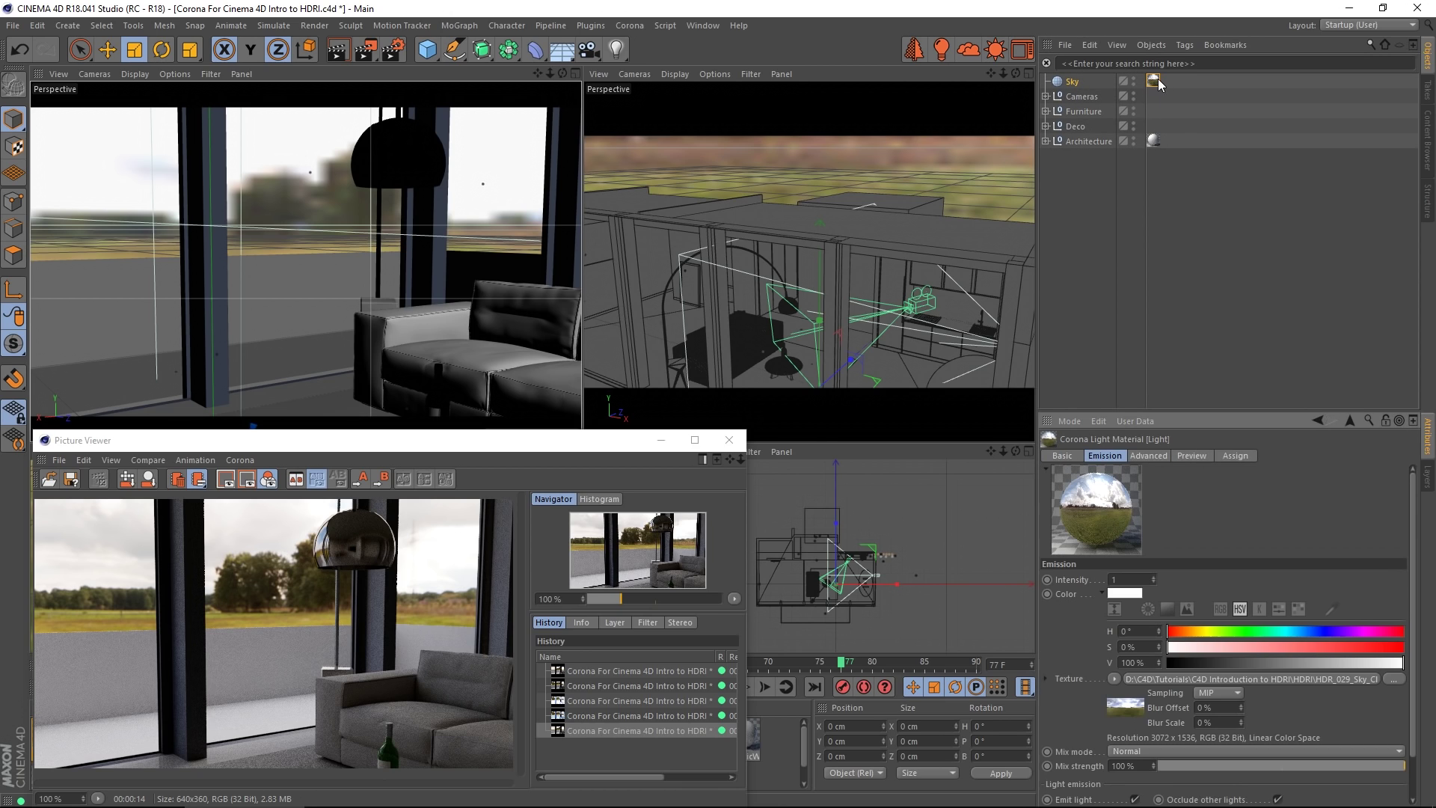
left_click(1192, 456)
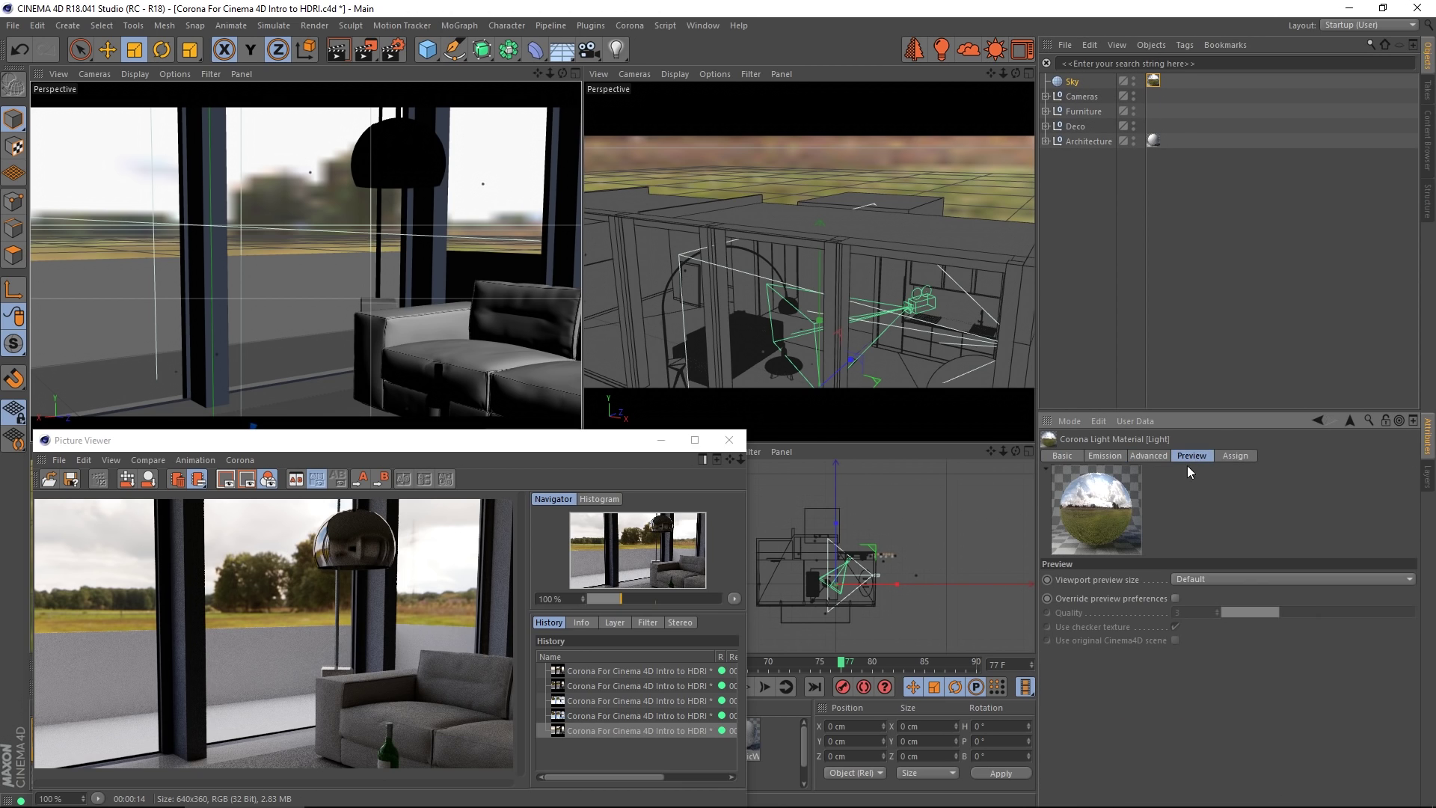
left_click(1205, 580)
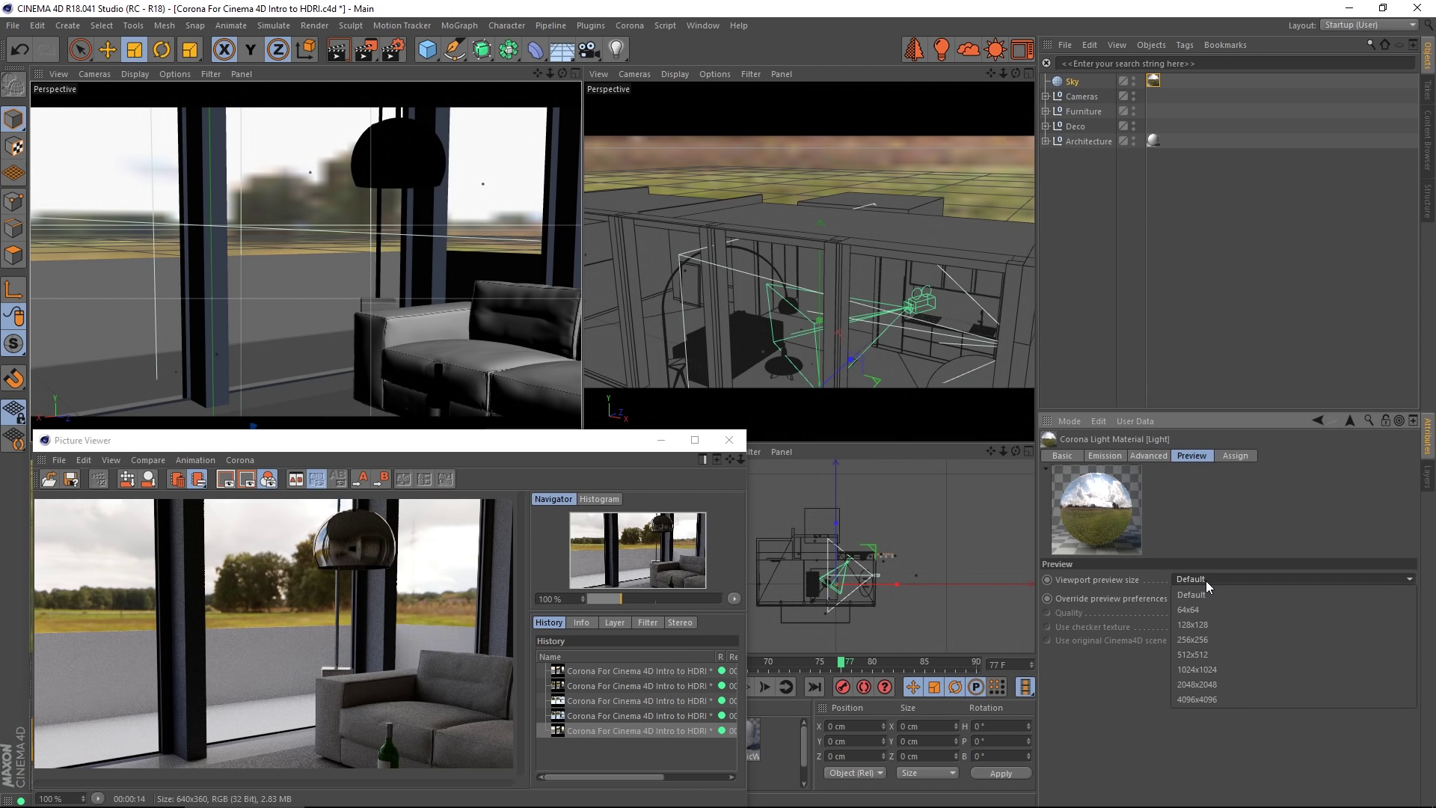
left_click(1205, 667)
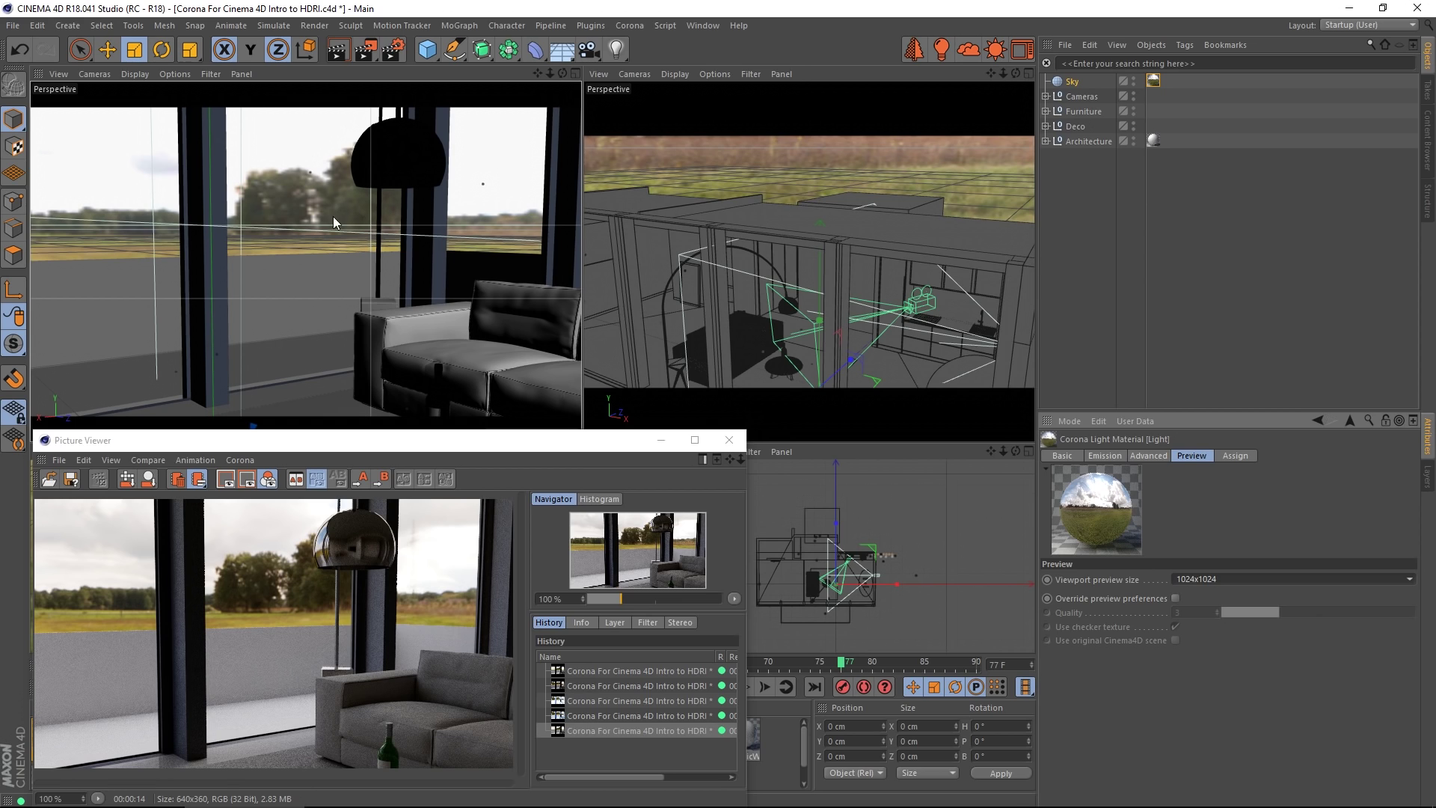
Shift the sky's HDRI with a texture tag Offset U of 37% and render the scene to the Picture Viewer.
left_click(1074, 82)
left_click(1153, 81)
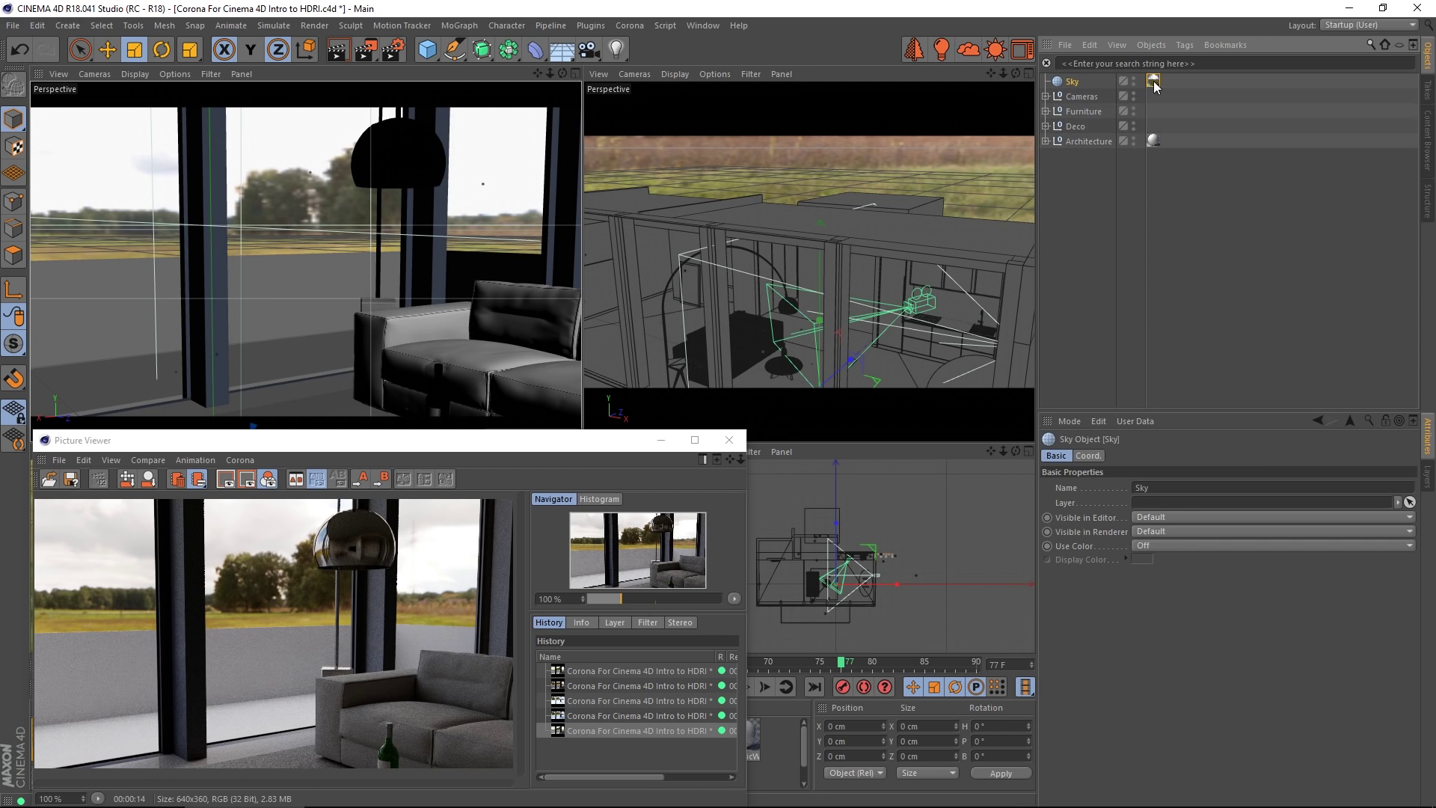
left_click(1136, 563)
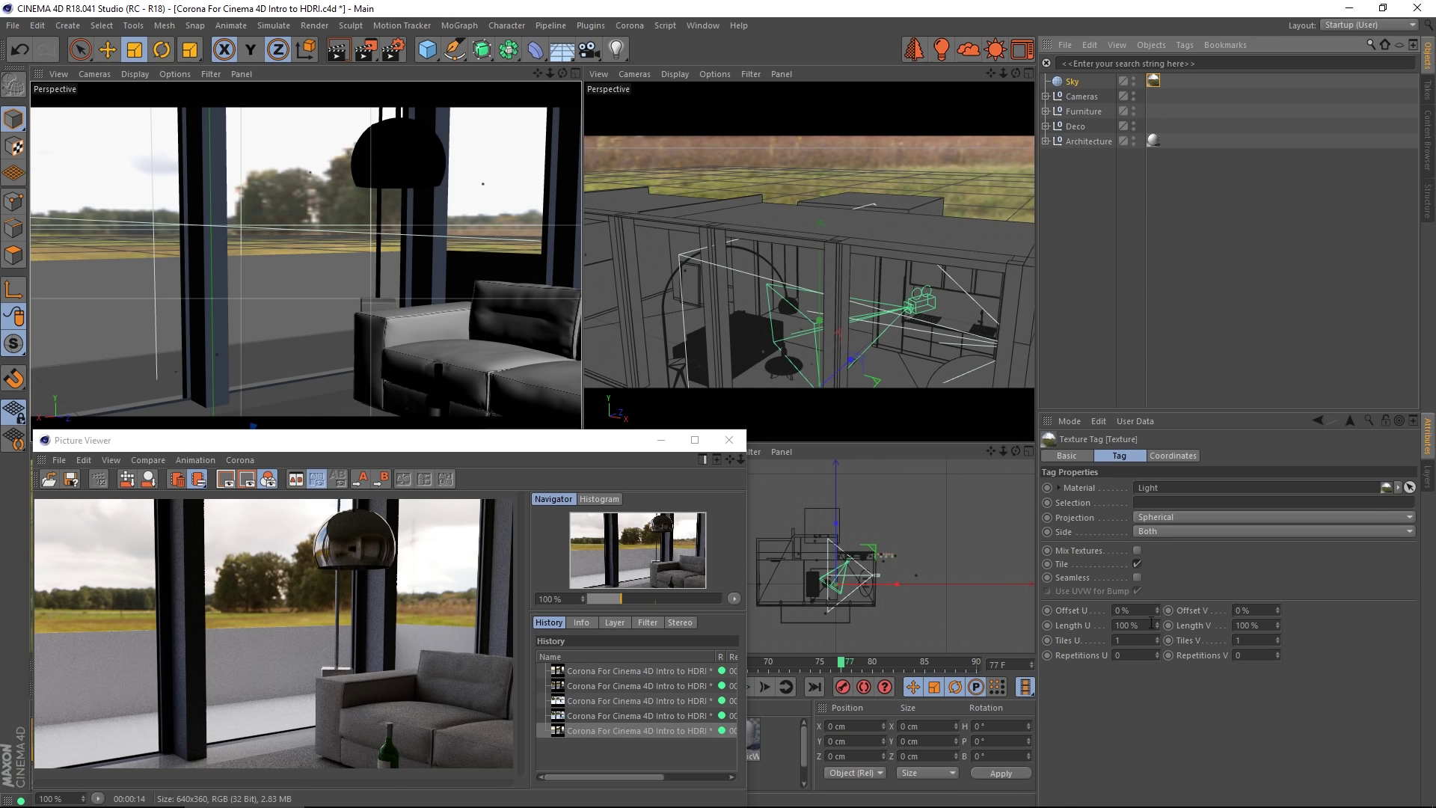
left_click_drag(1157, 611, 1157, 603)
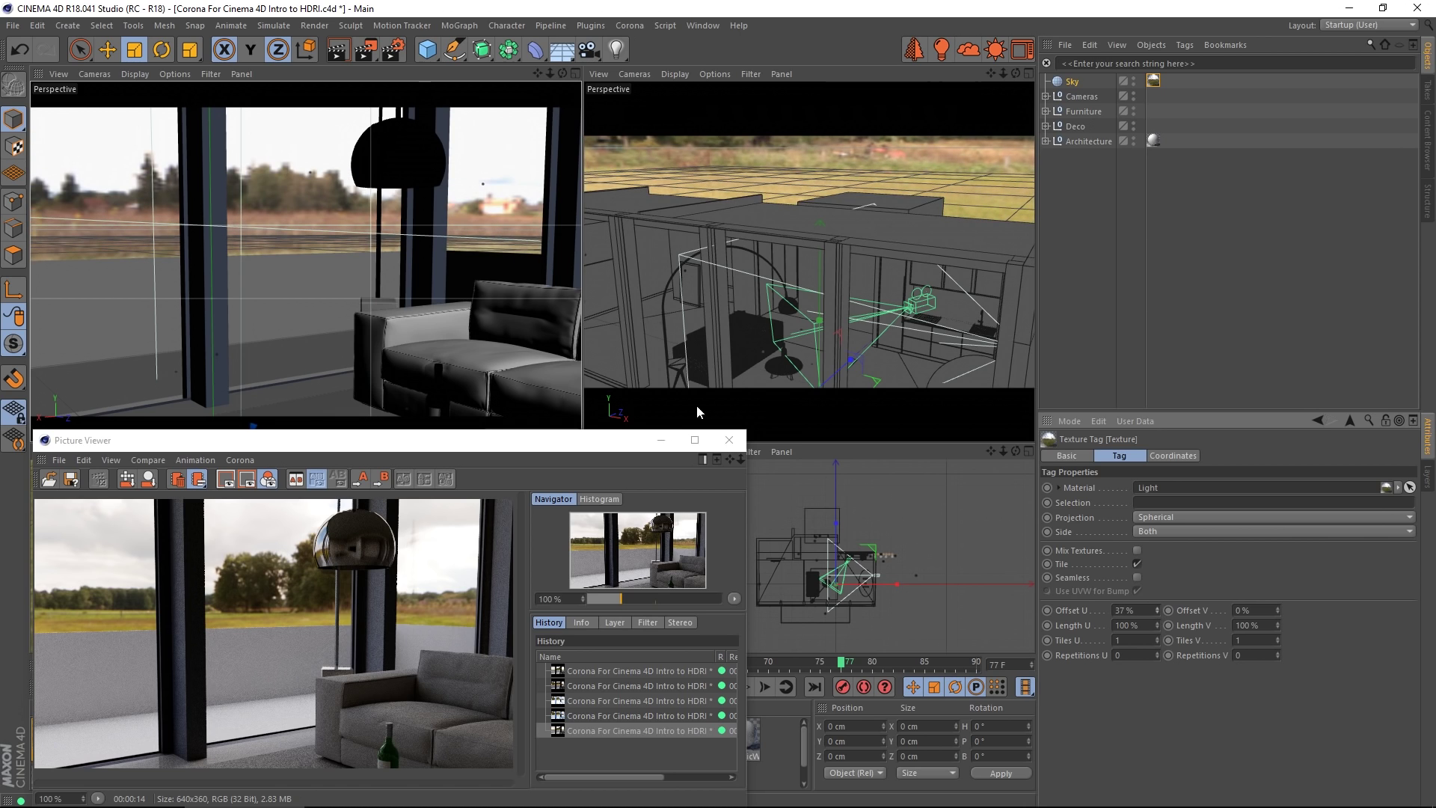
left_click(370, 52)
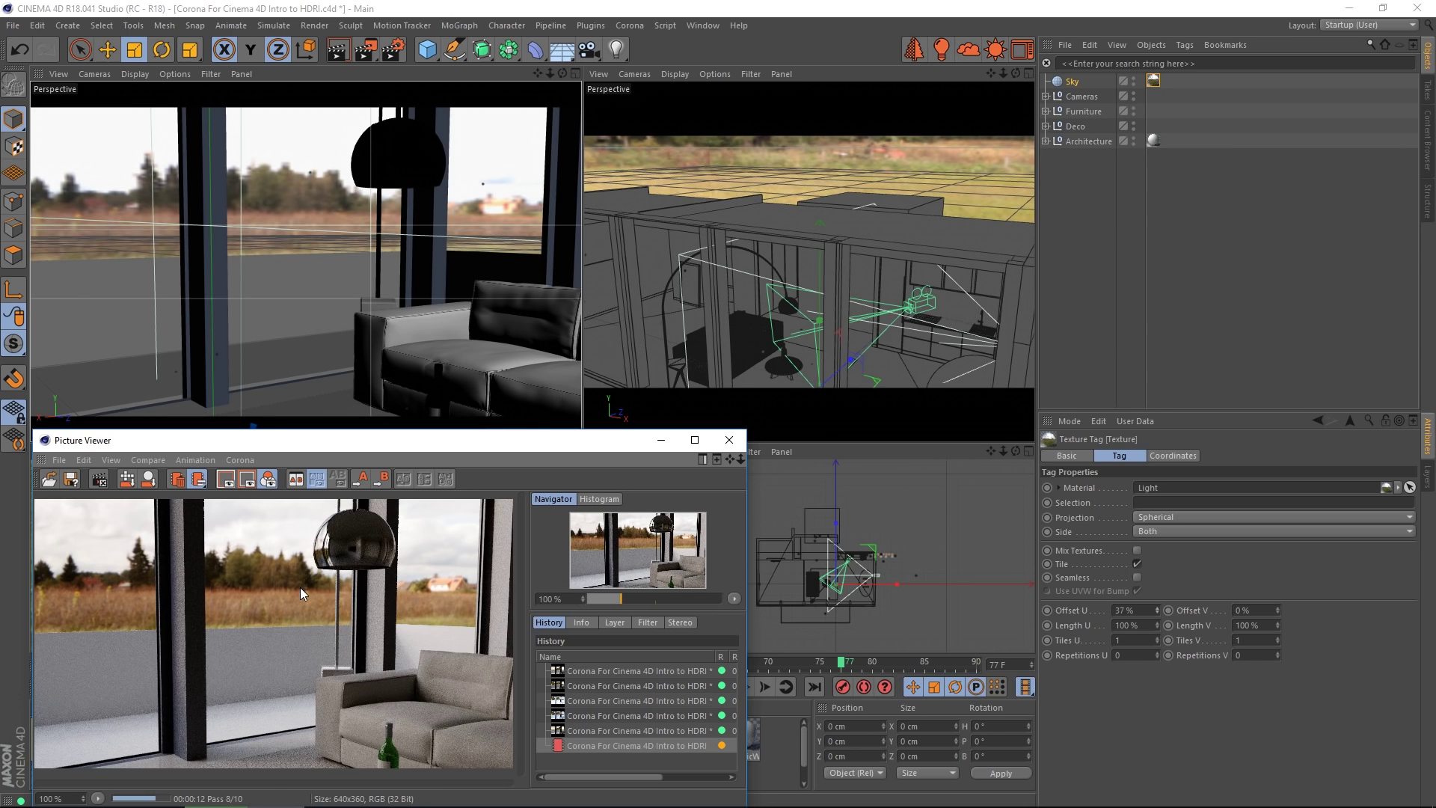
Wrap the light material's HDRI emission texture in a Filter shader and open the shader's properties.
double_click(1154, 79)
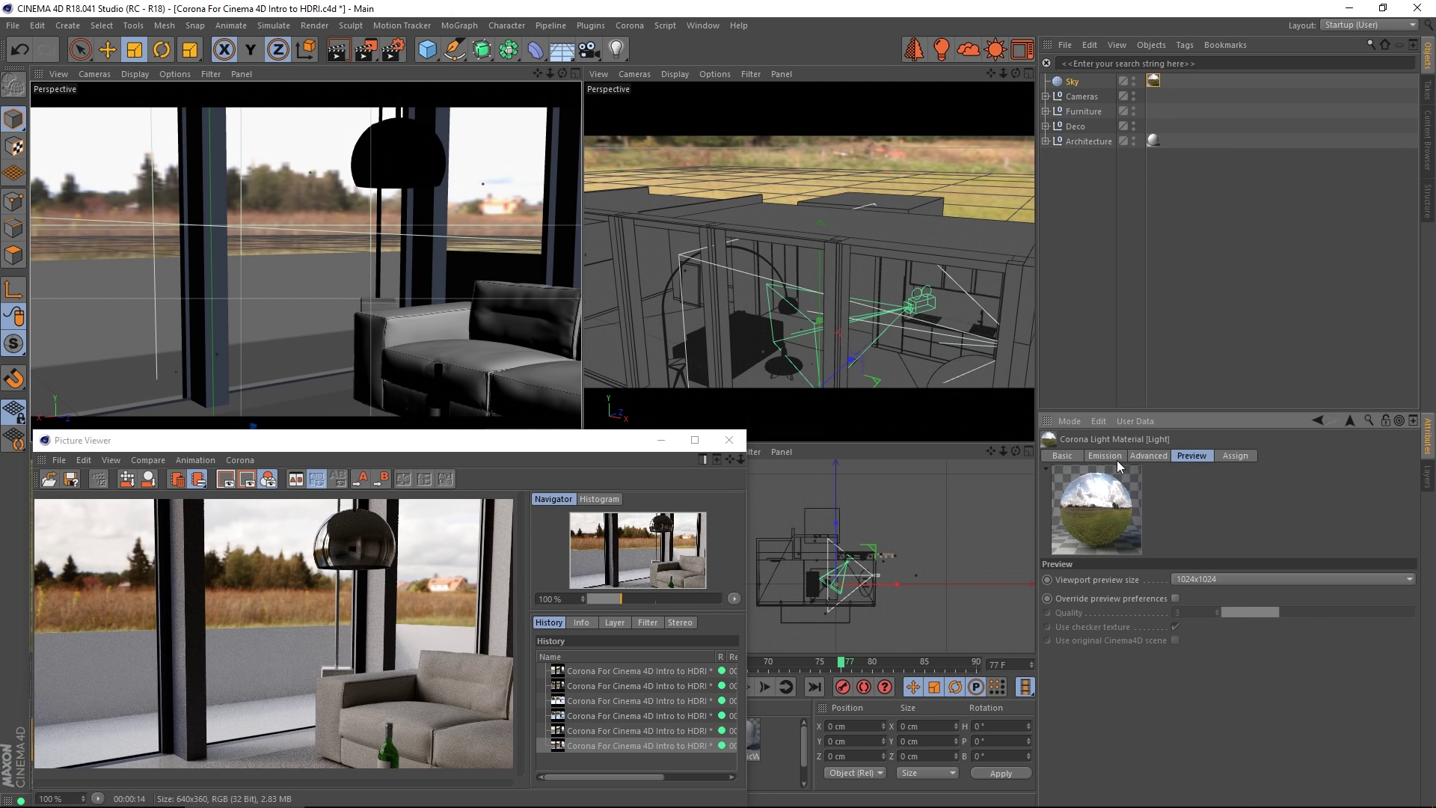
left_click(1117, 461)
left_click(1115, 677)
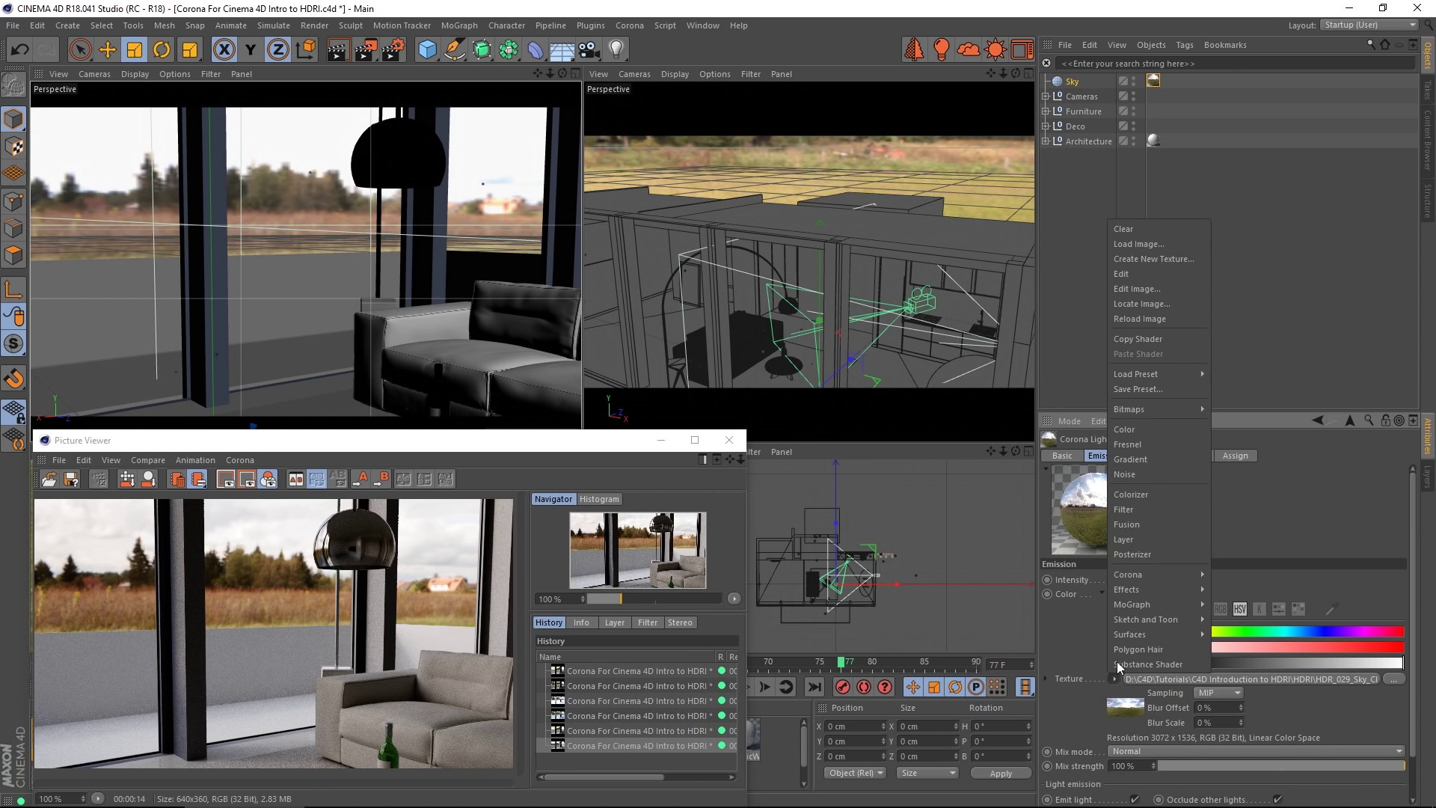
left_click(1145, 509)
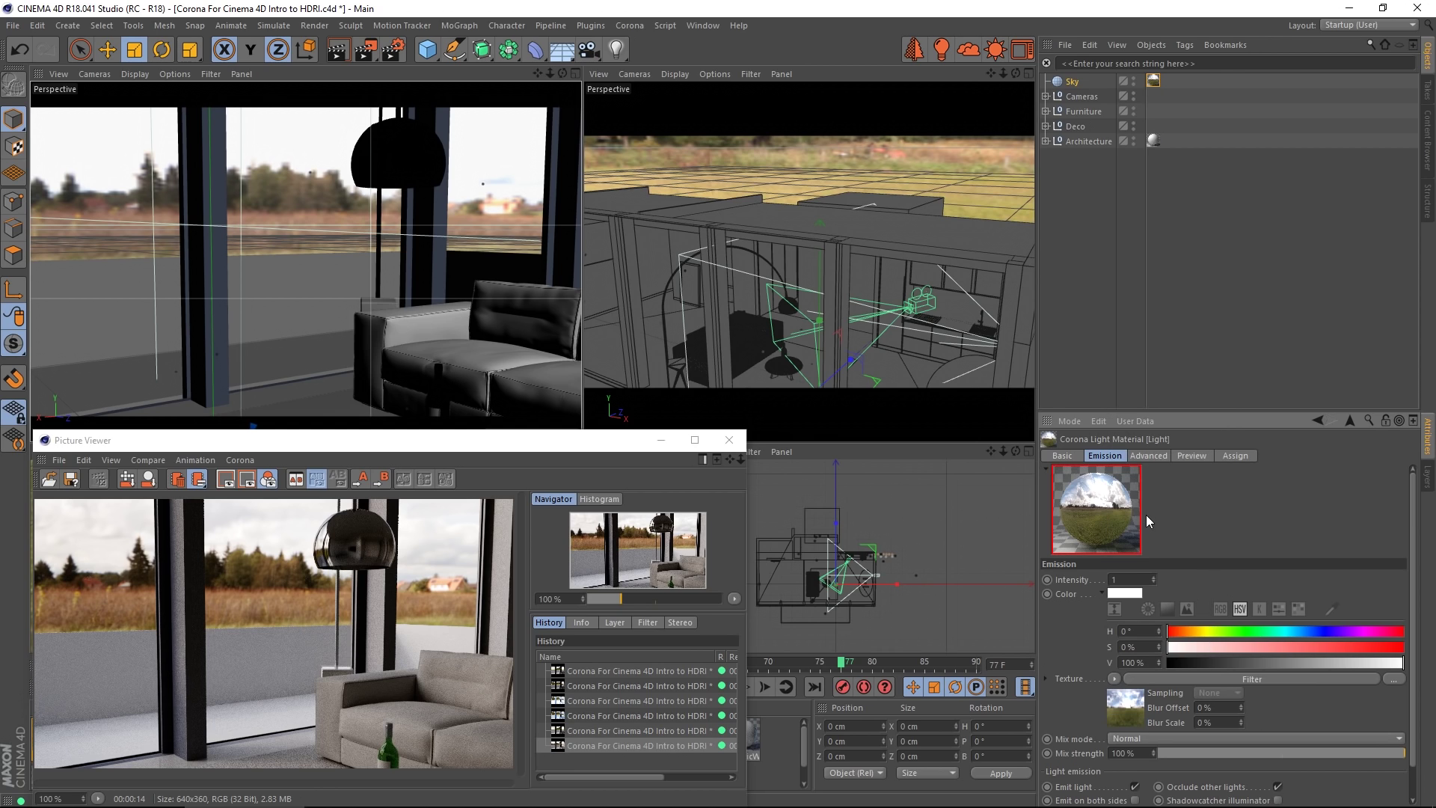
left_click(1224, 680)
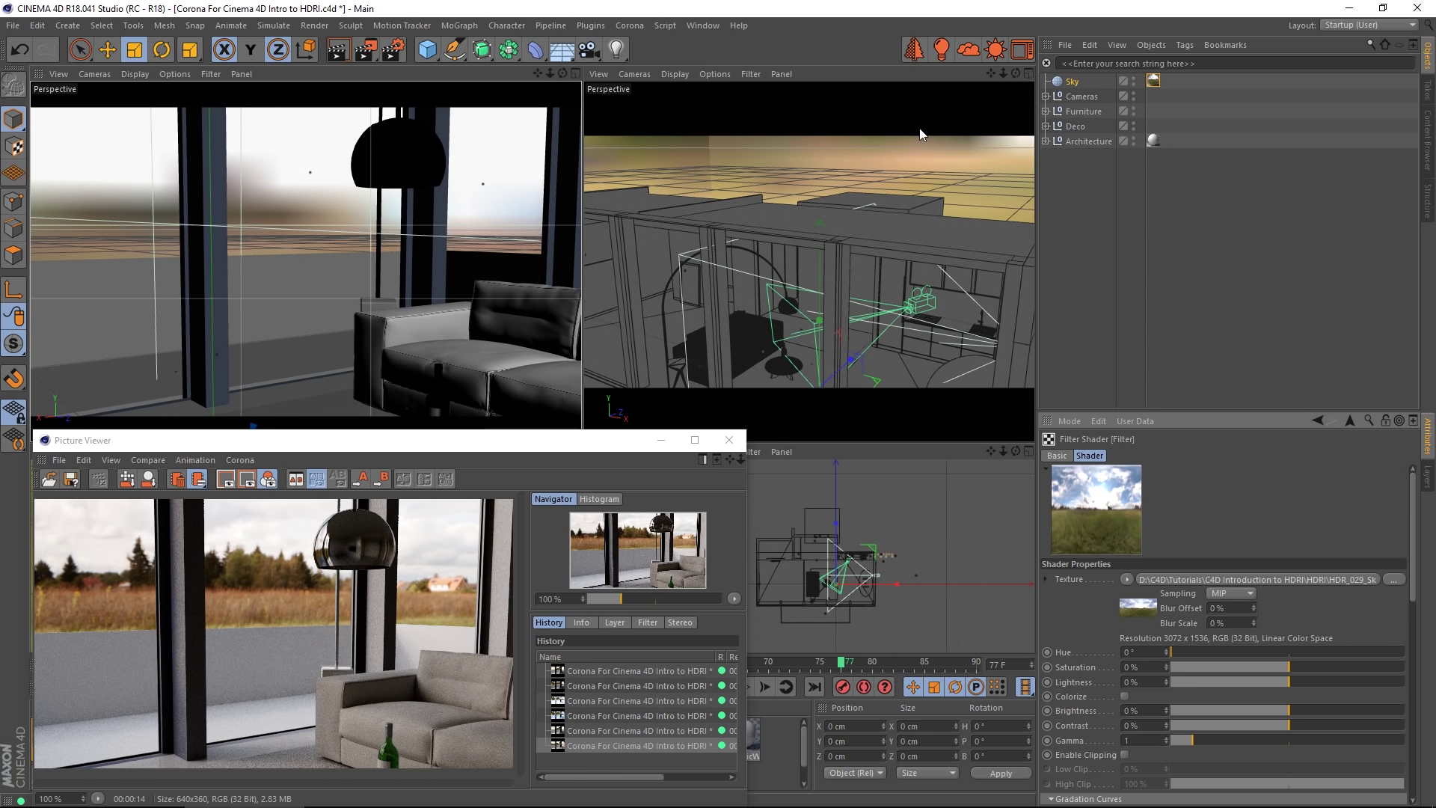
Add a Corona Sky to the scene and set its intensity to 0.2.
left_click(969, 54)
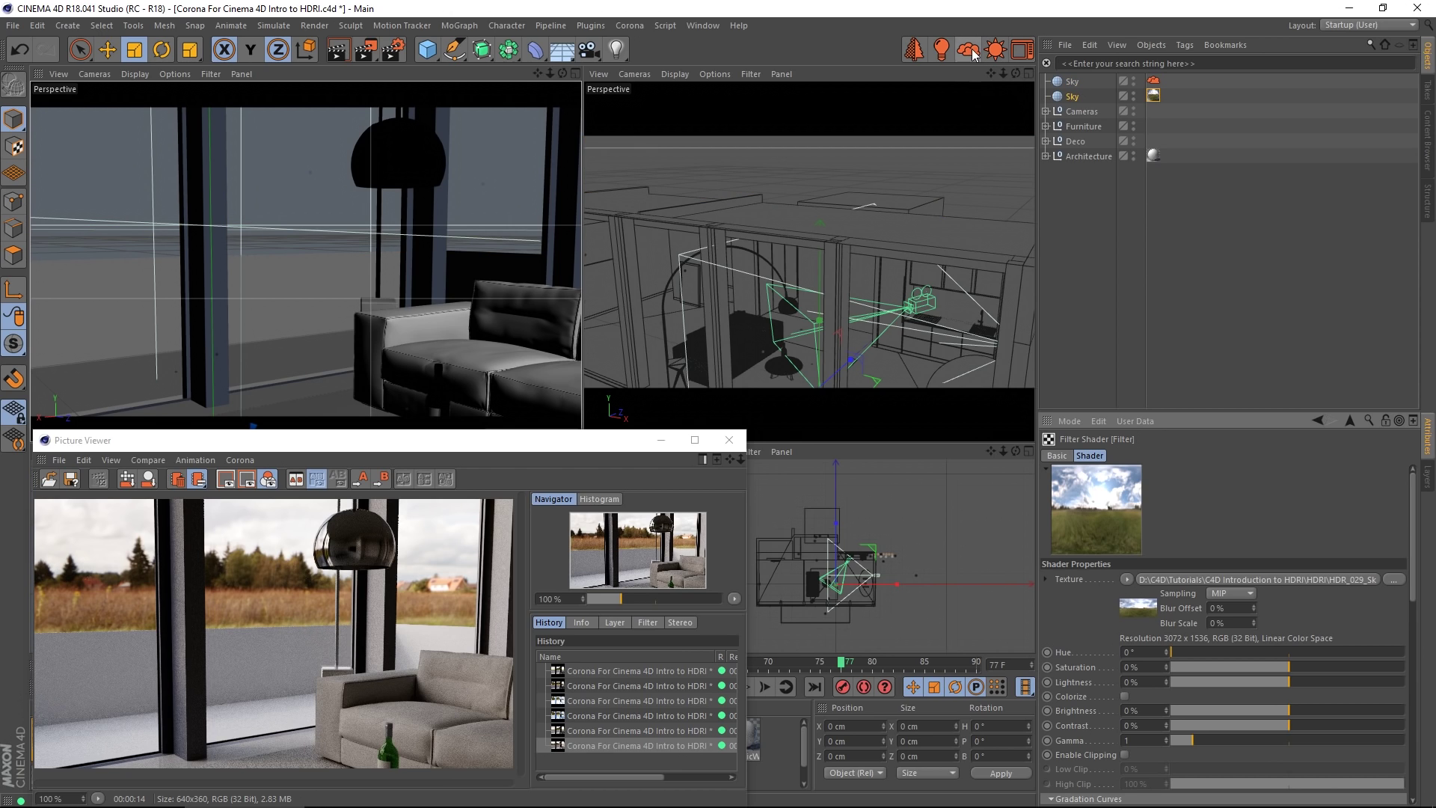
left_click(1152, 81)
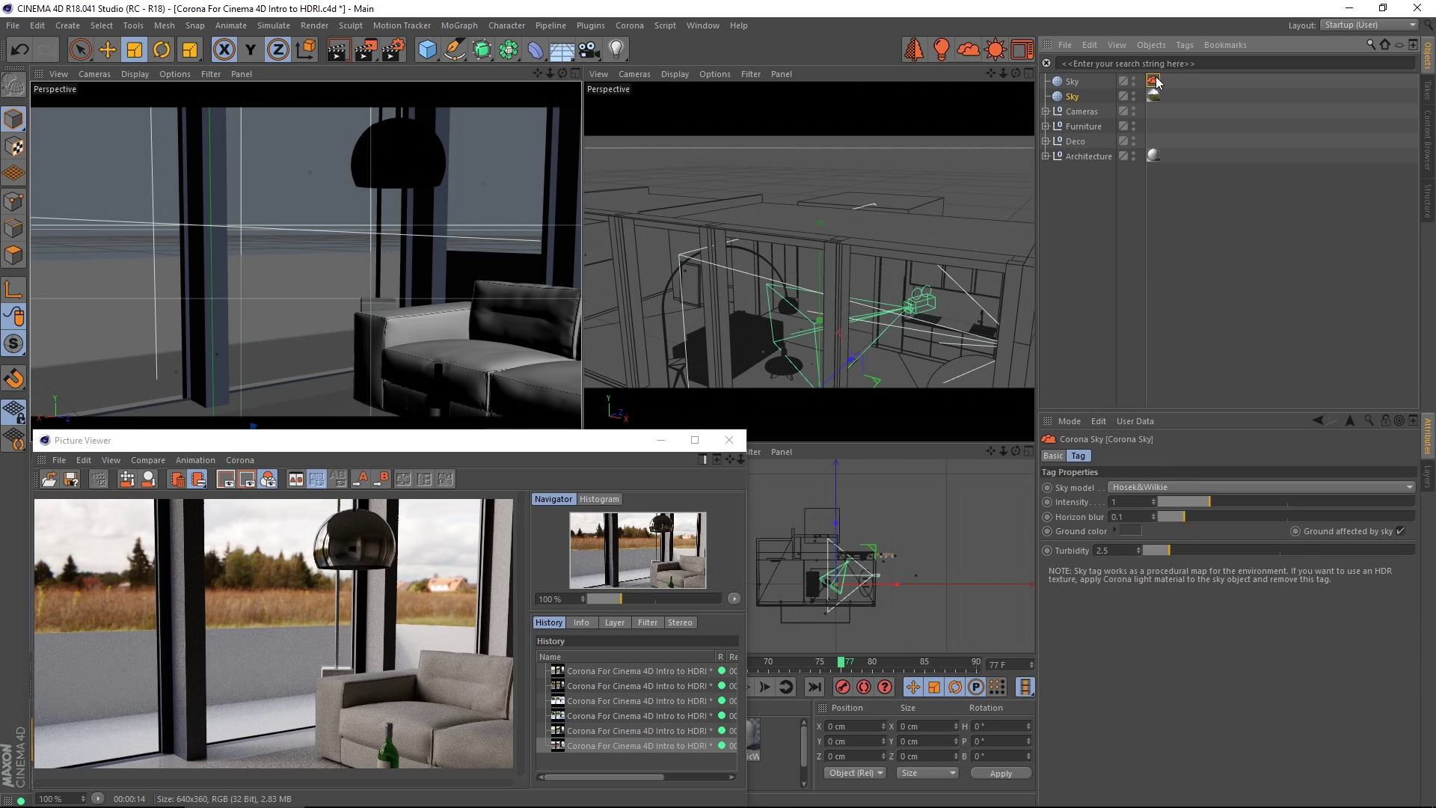
left_click(1190, 502)
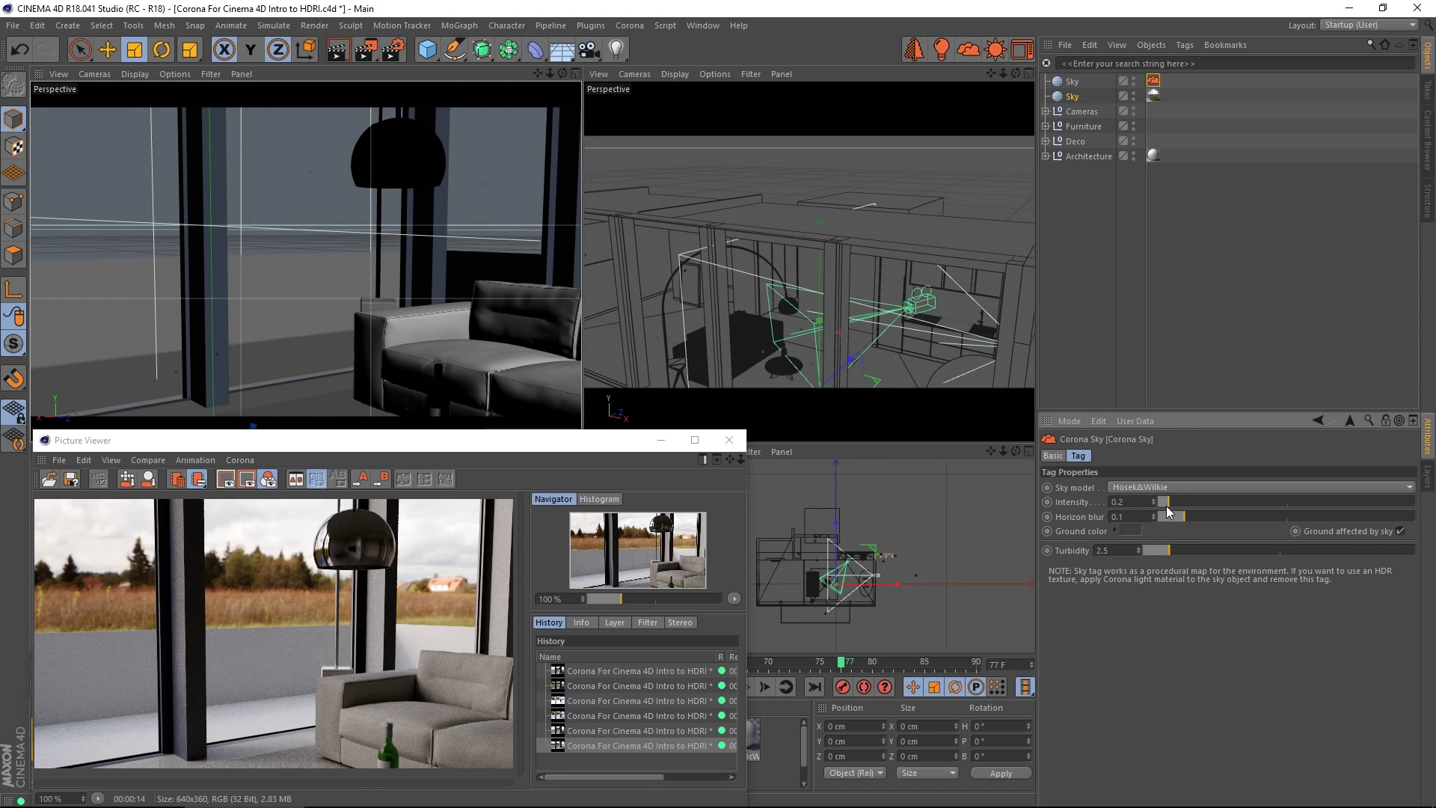
Move the HDRI Sky object above the Corona Sky in the object hierarchy.
left_click(1072, 82)
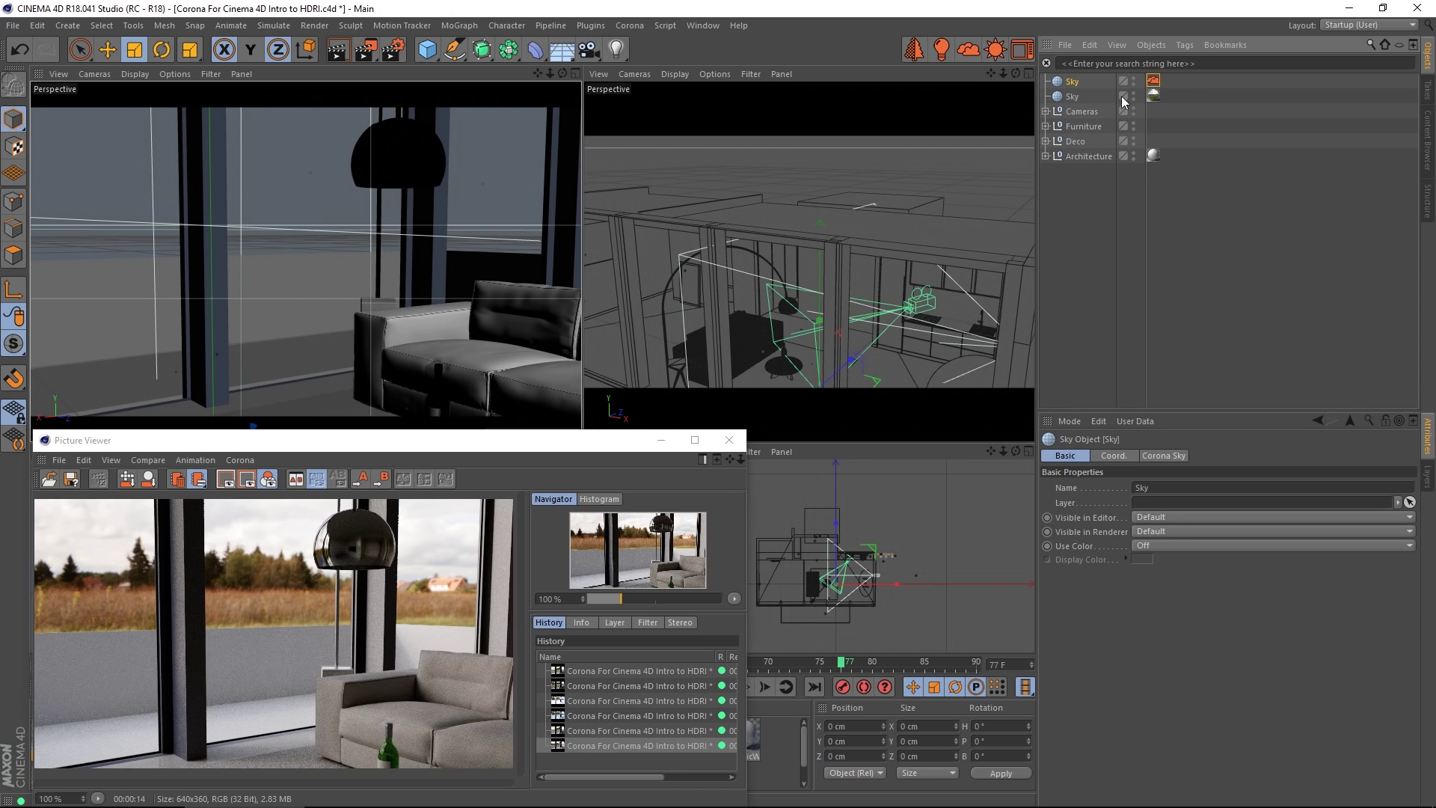
left_click(1074, 97)
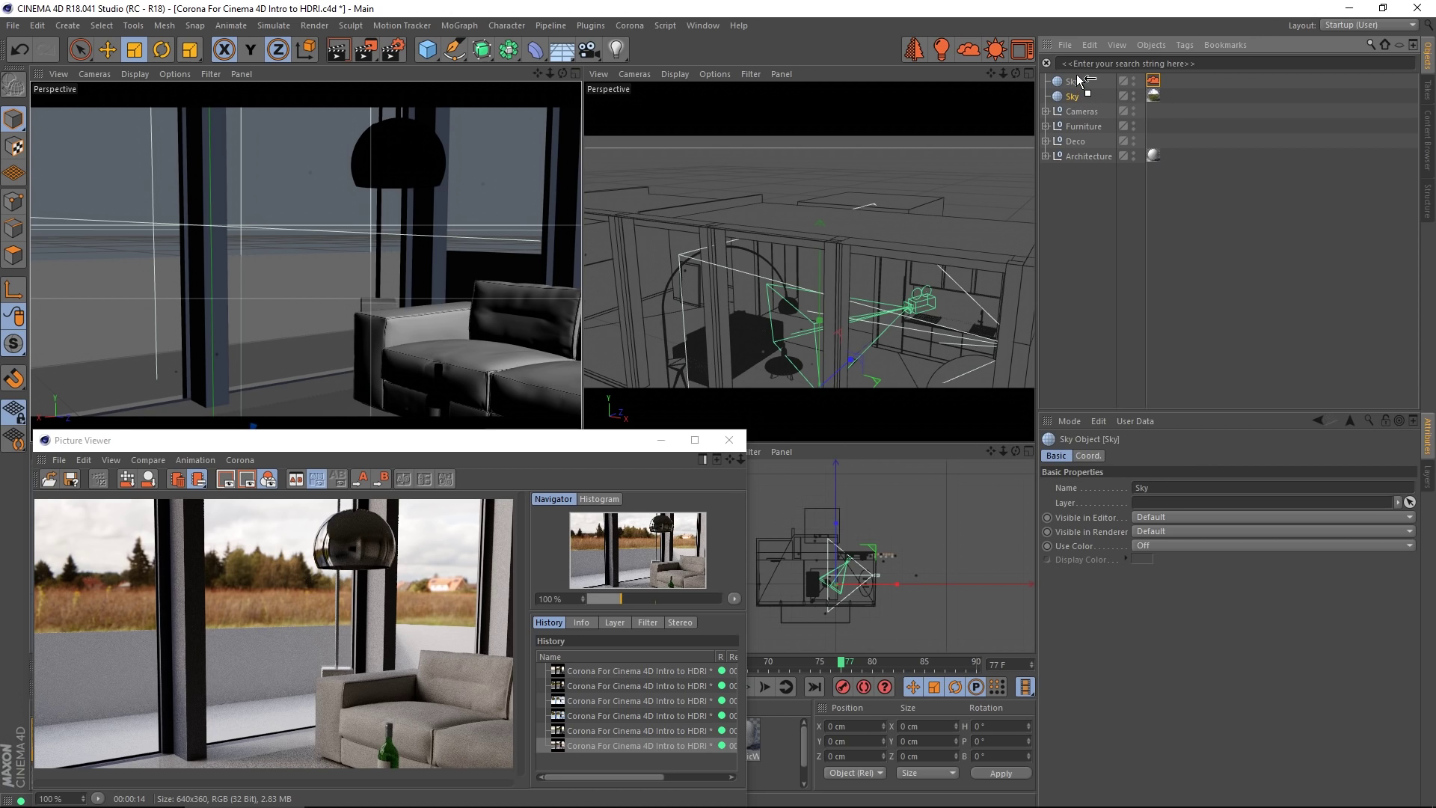
left_click_drag(1078, 75, 1075, 75)
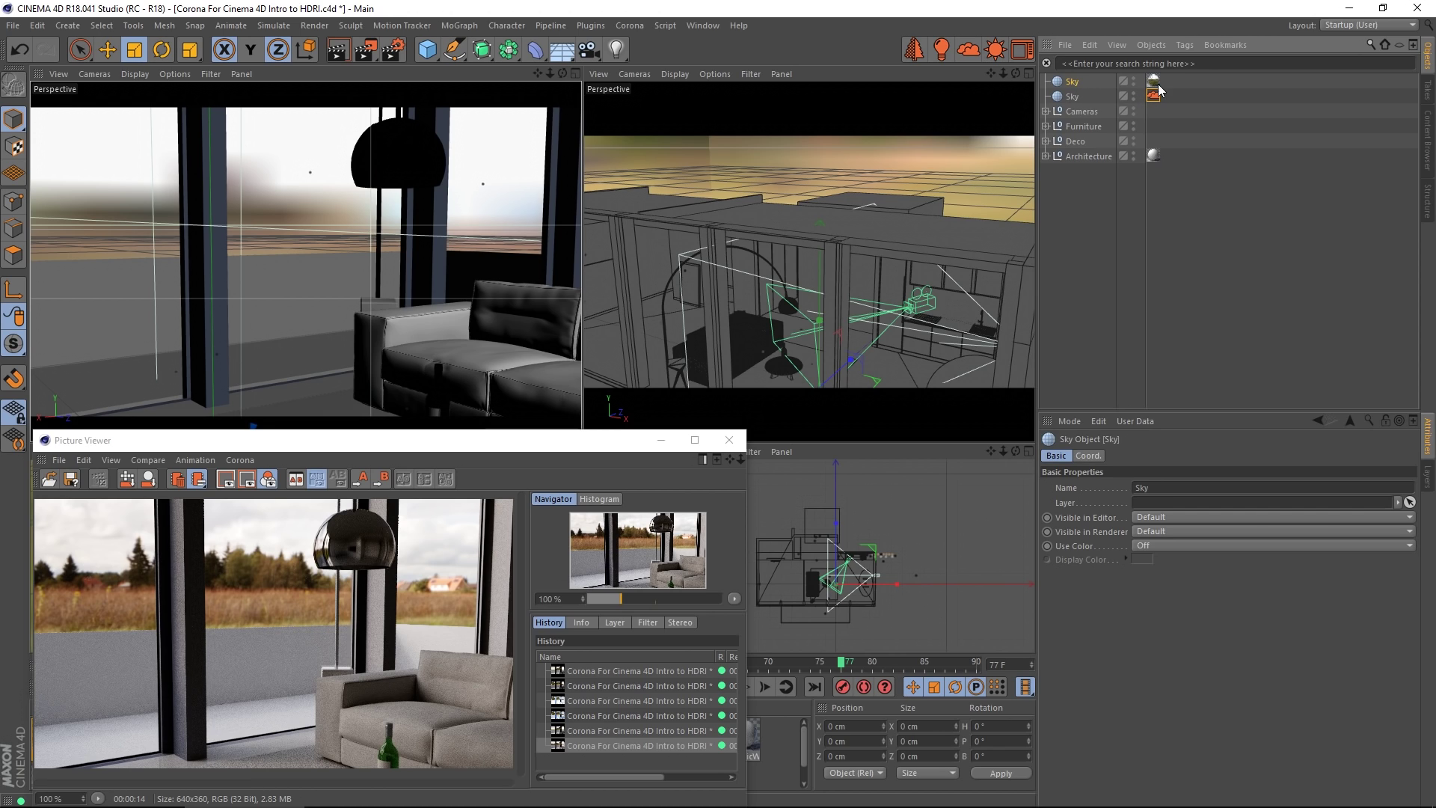
Add a Corona Compositing tag to the HDRI Sky and turn off Seen by GI and Cast shadows.
left_click(1185, 45)
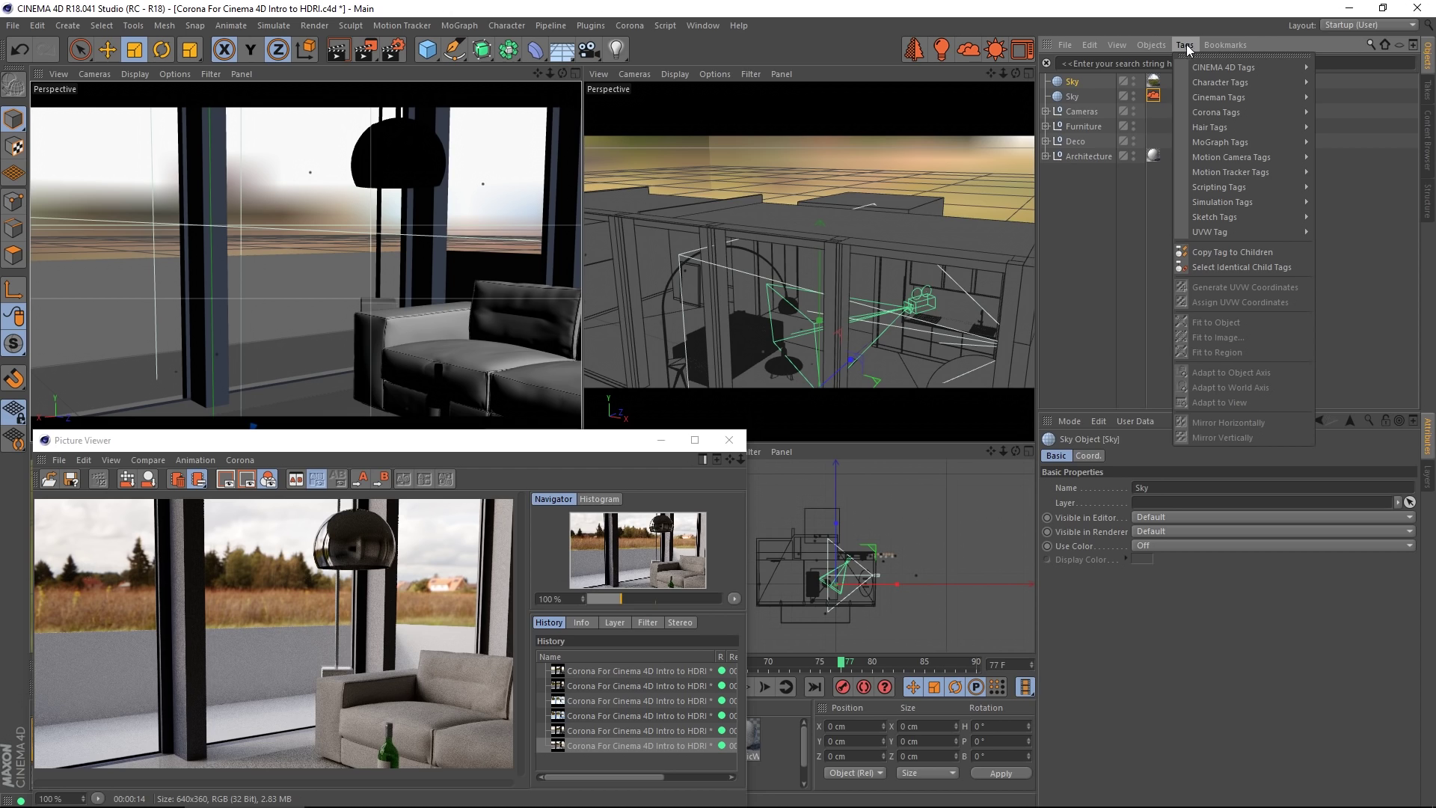
mouse_move(1223, 113)
left_click(1350, 127)
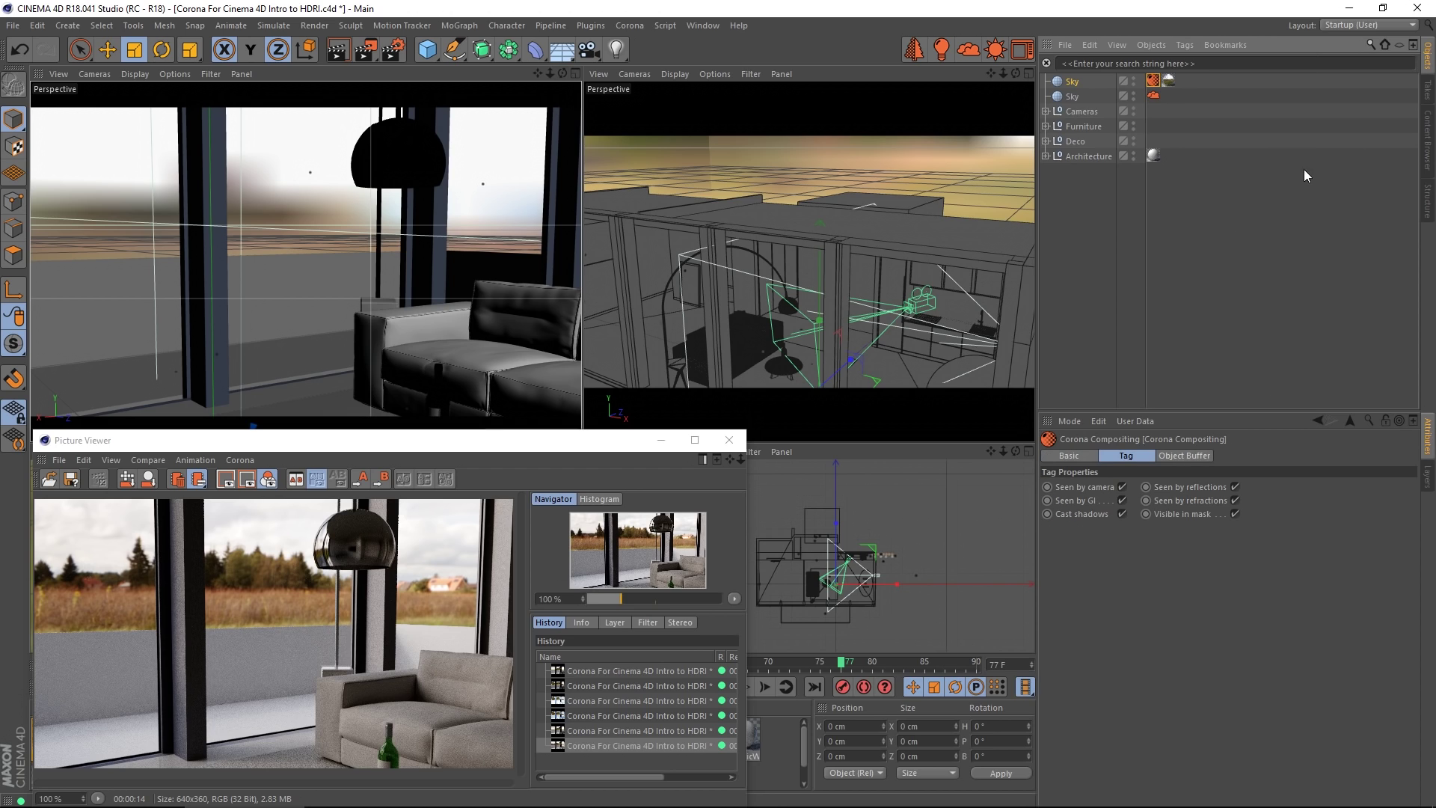
left_click(1121, 499)
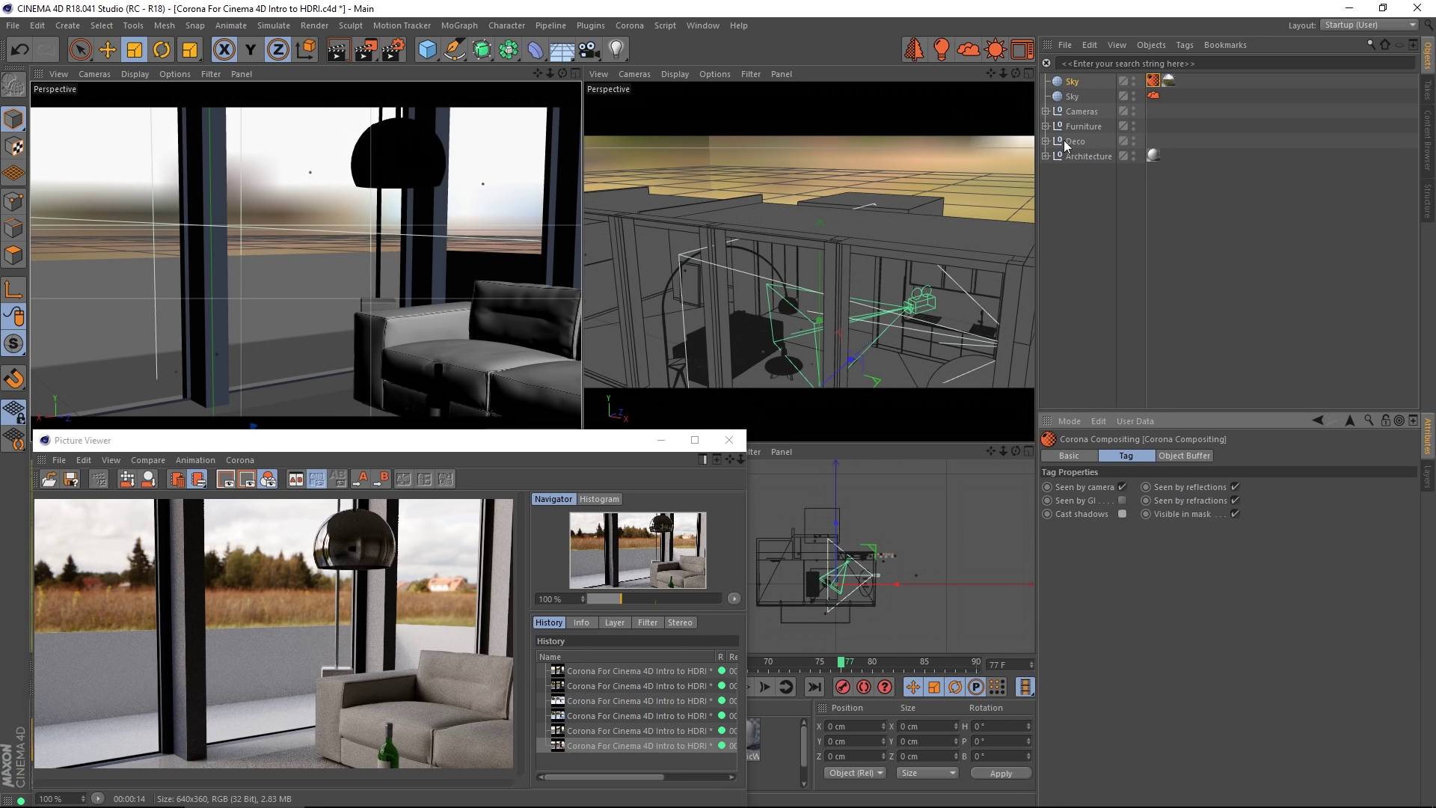
Render the scene to the Picture Viewer before and after setting the Corona Sky intensity to 0.3.
left_click(364, 51)
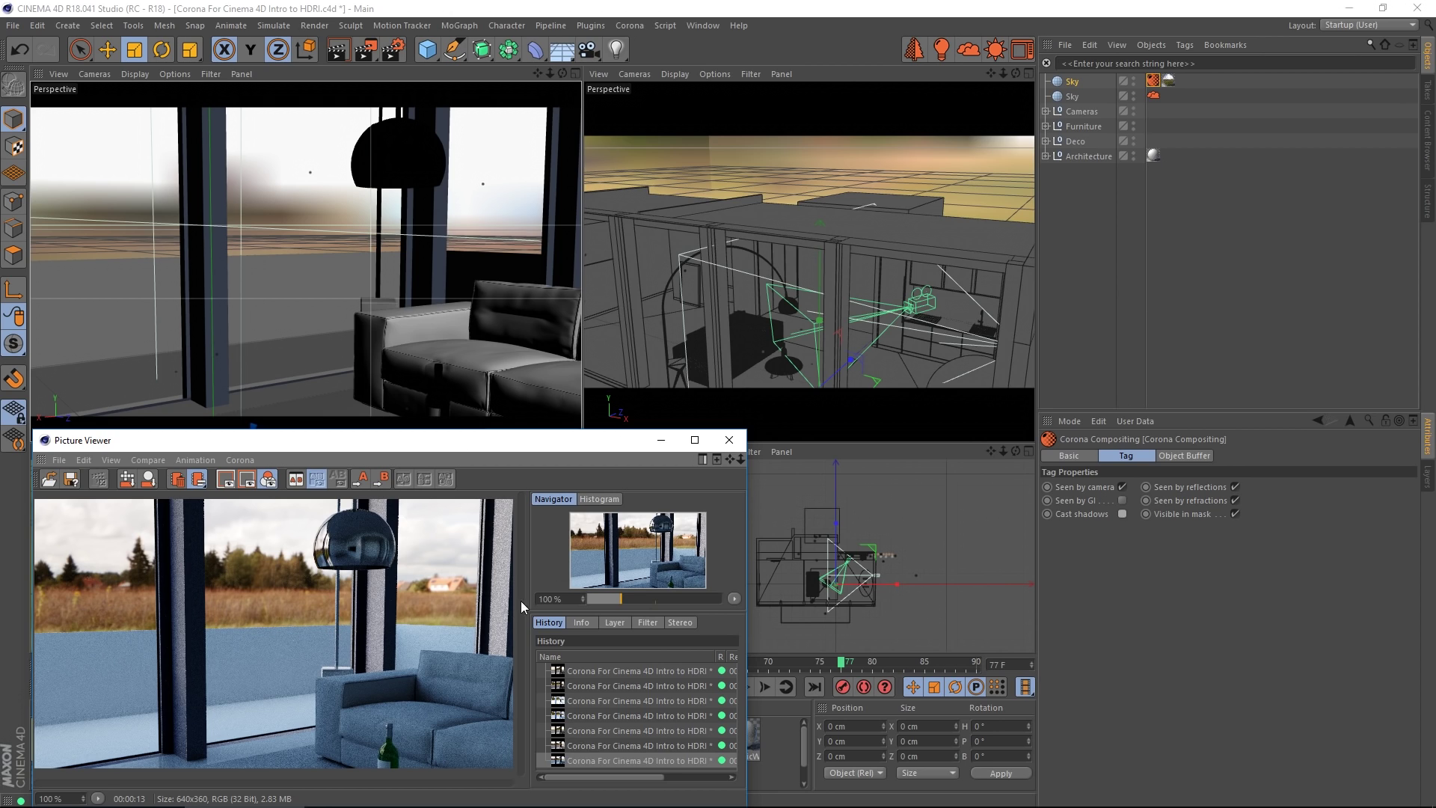
left_click(1152, 96)
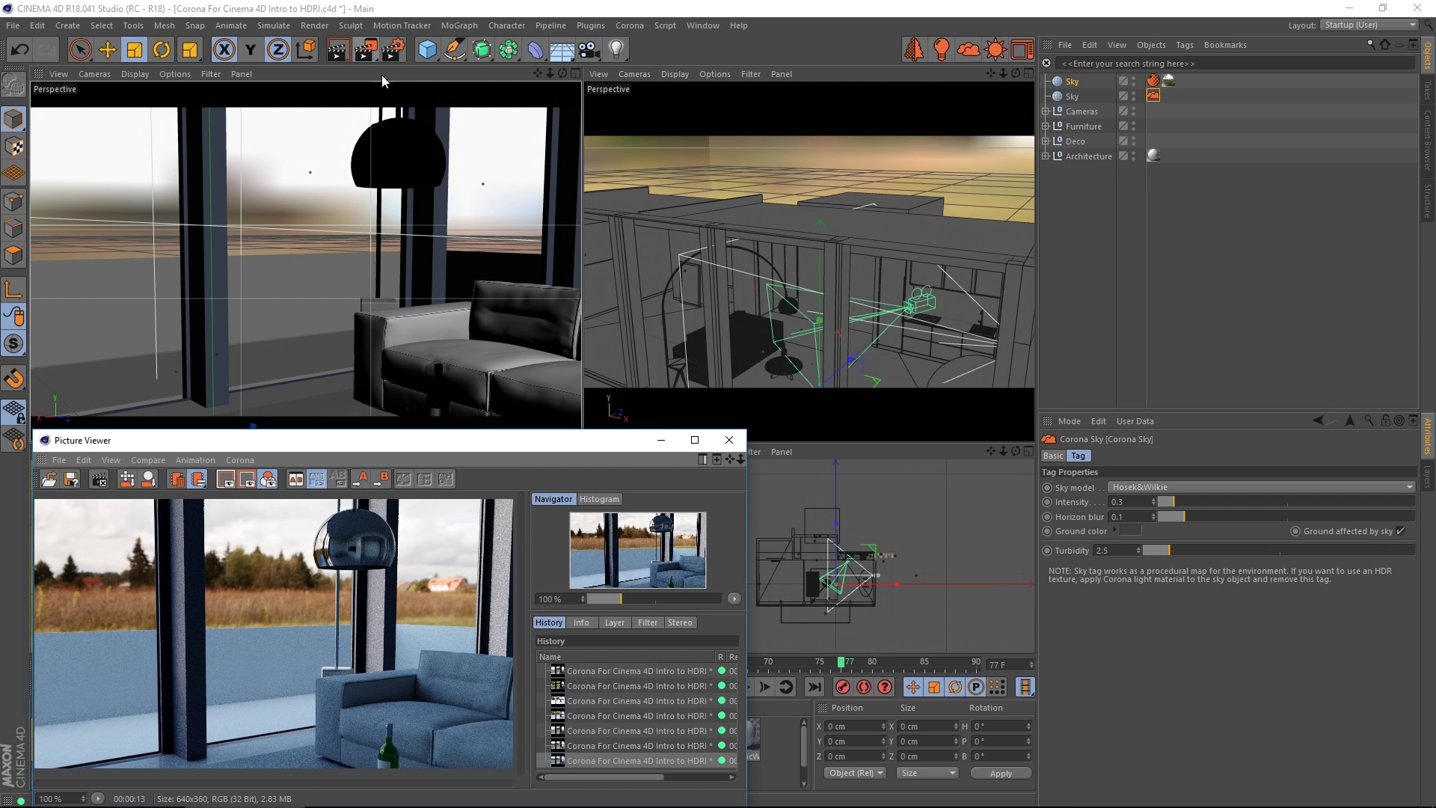
key("shift+r")
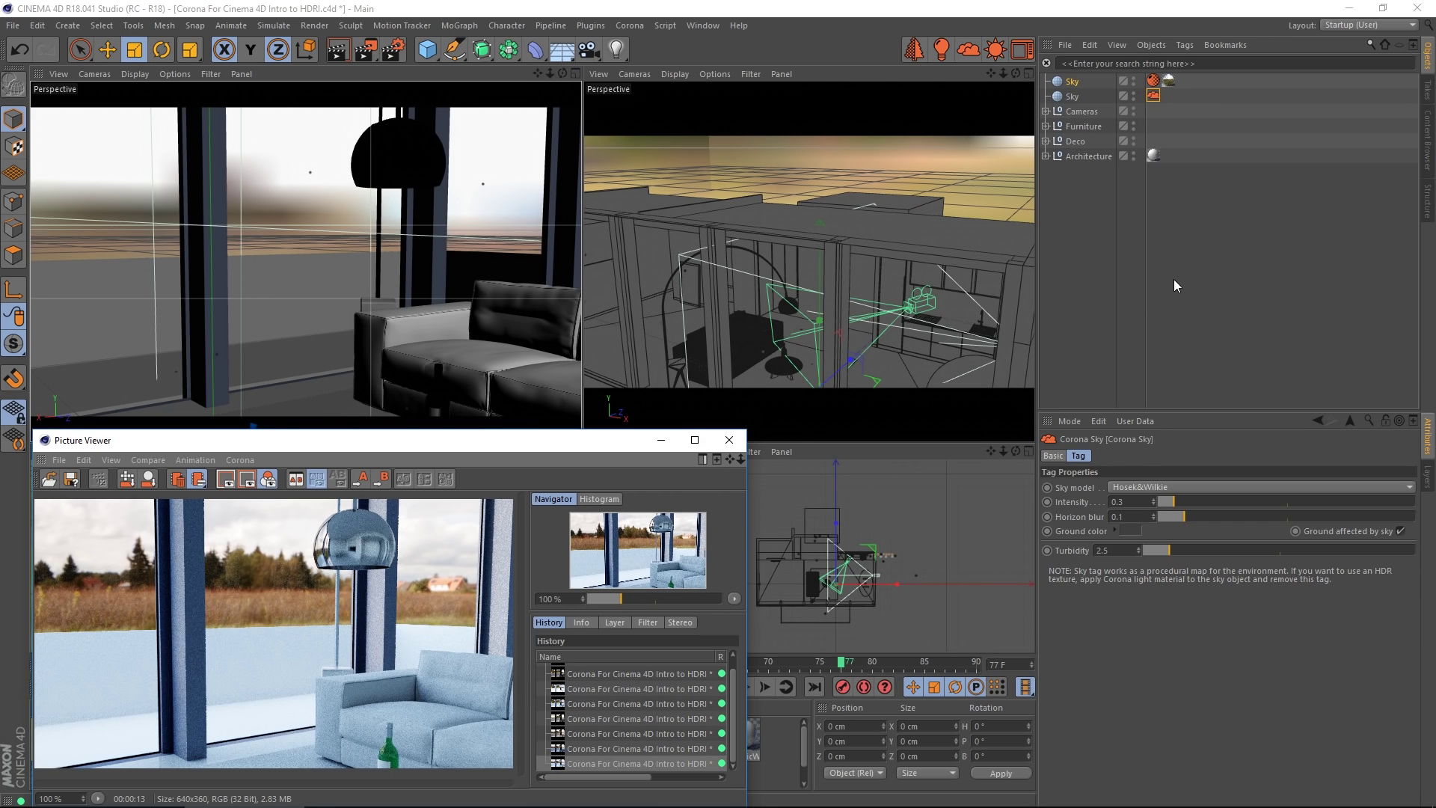
Add a Corona Compositing tag to the Corona Sky with Seen by camera, Seen by reflections, Seen by refractions and Visible in mask turned off.
left_click(1077, 95)
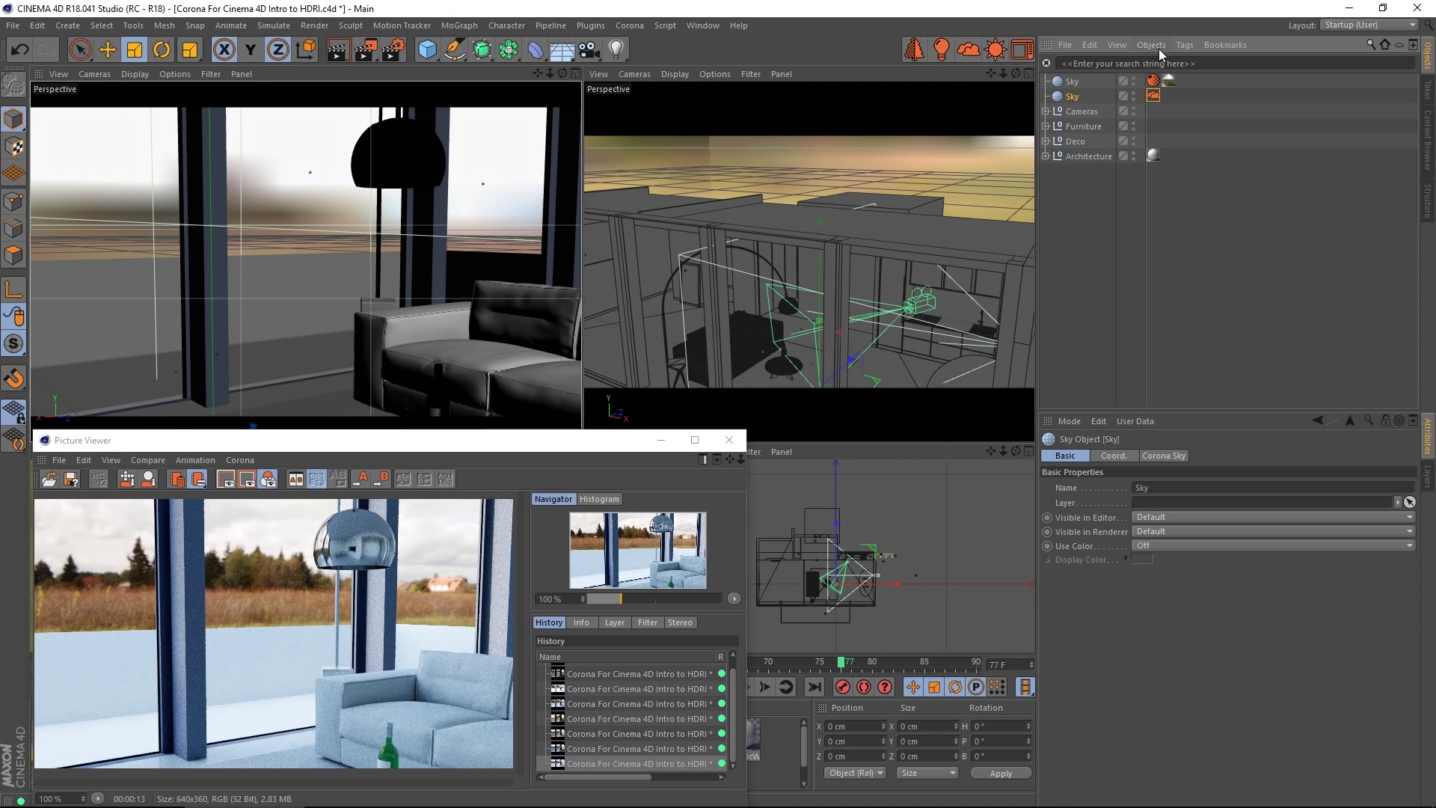
left_click(1184, 45)
mouse_move(1196, 109)
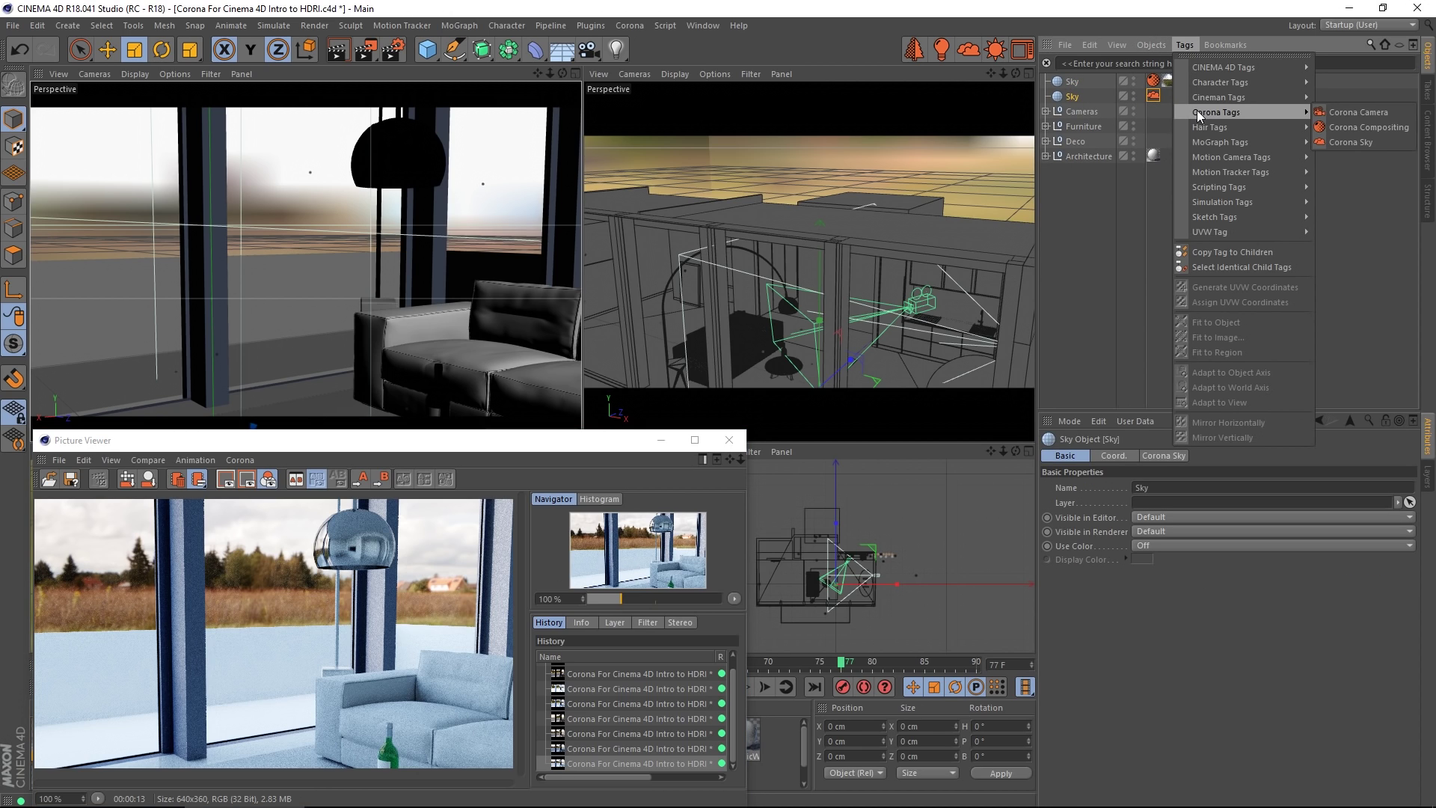
left_click(1357, 127)
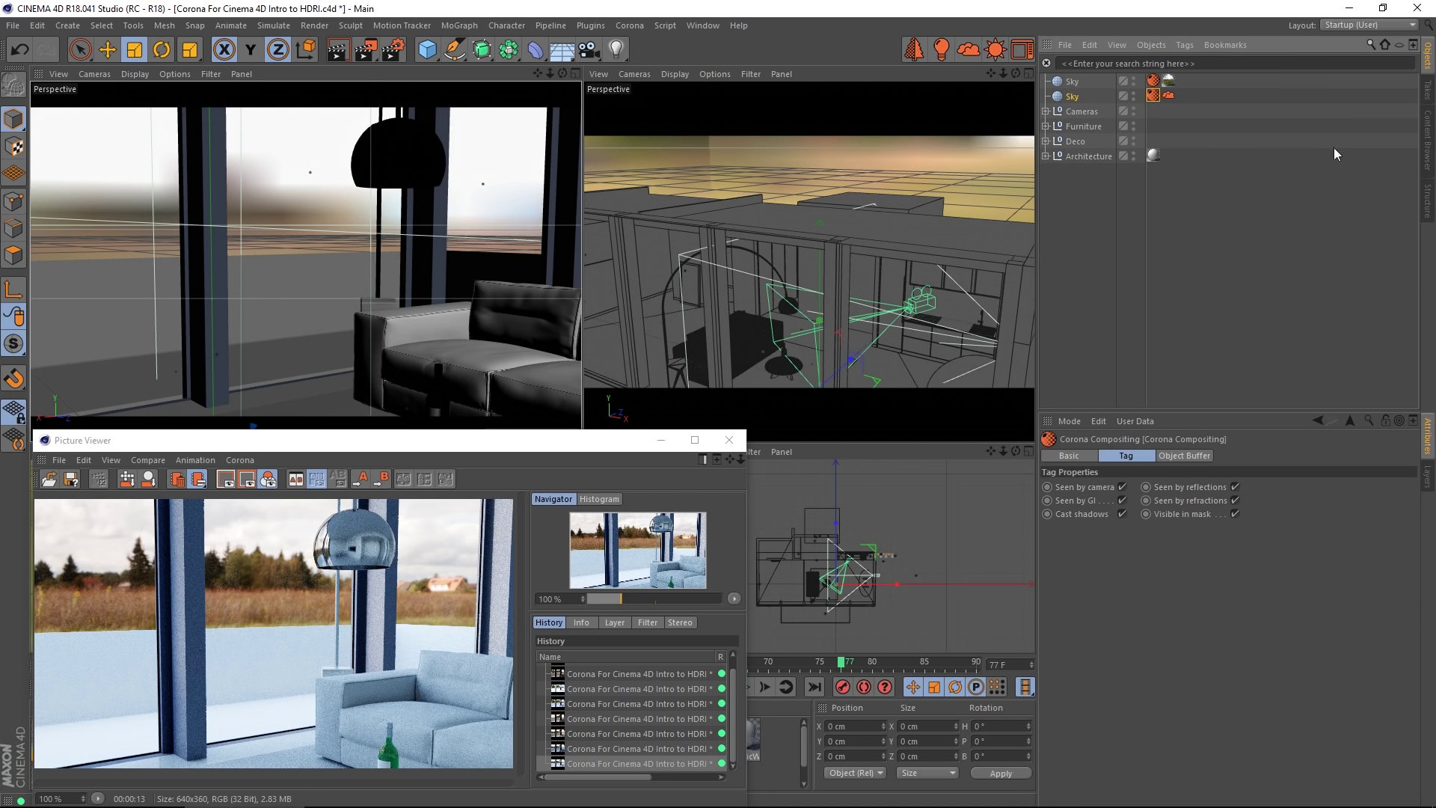
left_click(1121, 487)
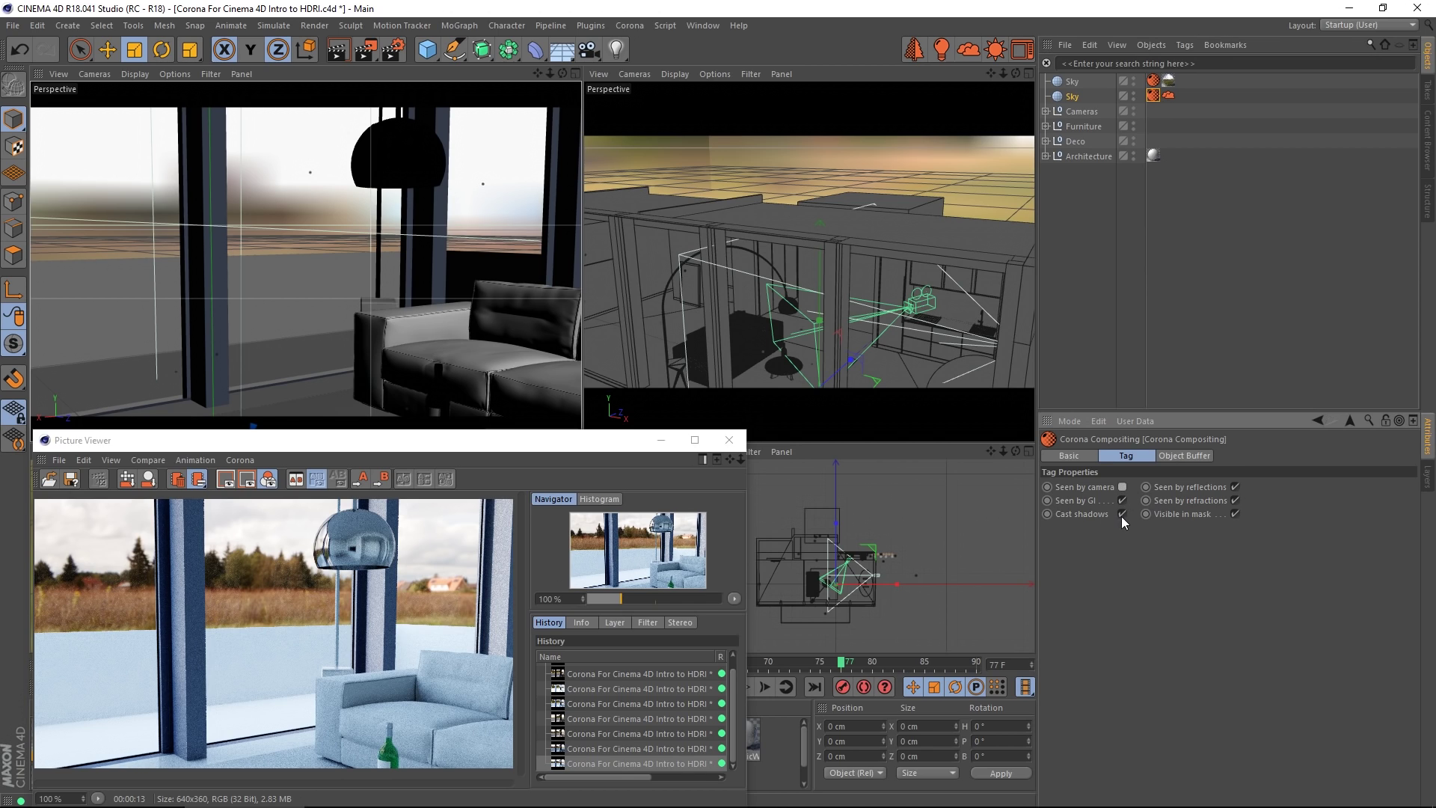
left_click(1236, 485)
left_click(1122, 514)
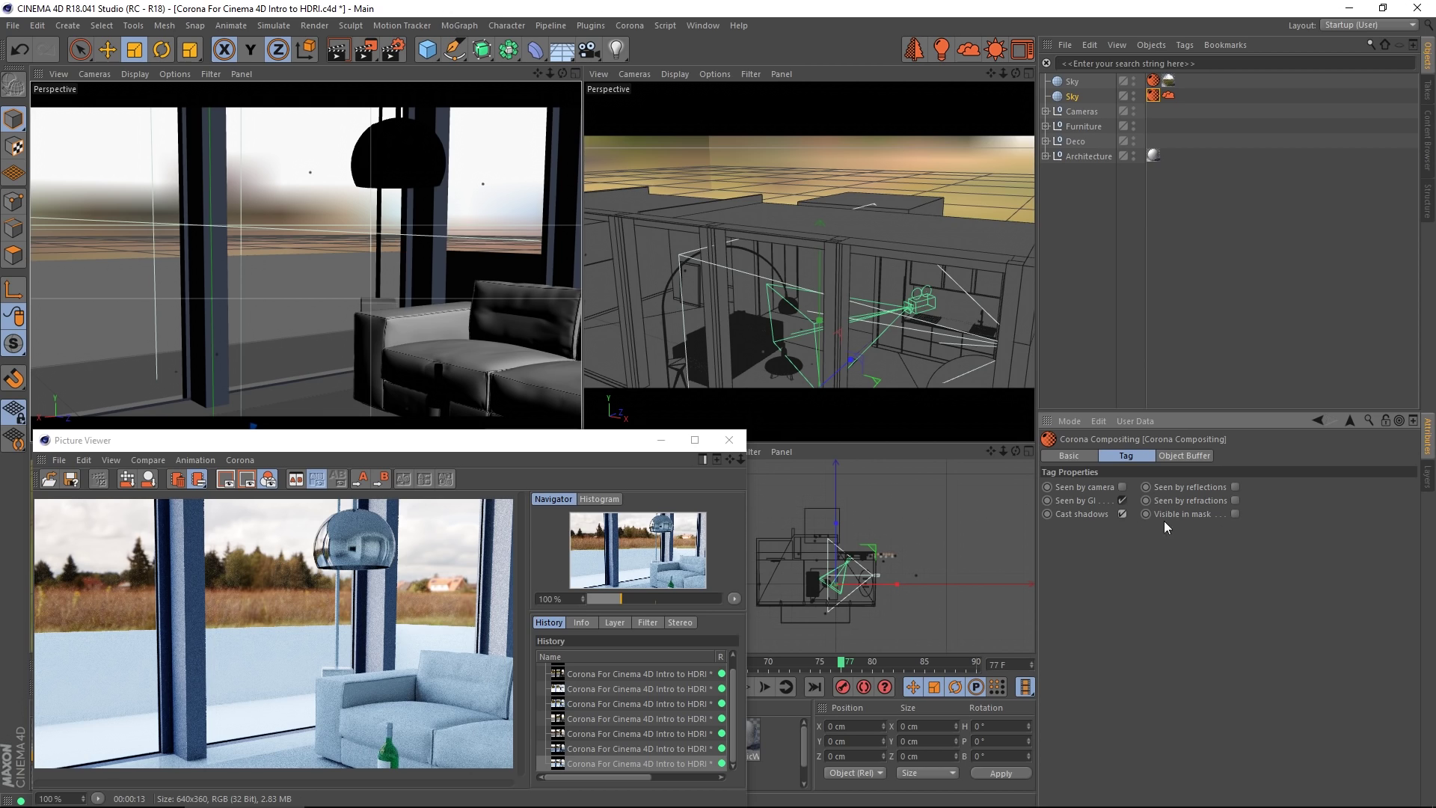